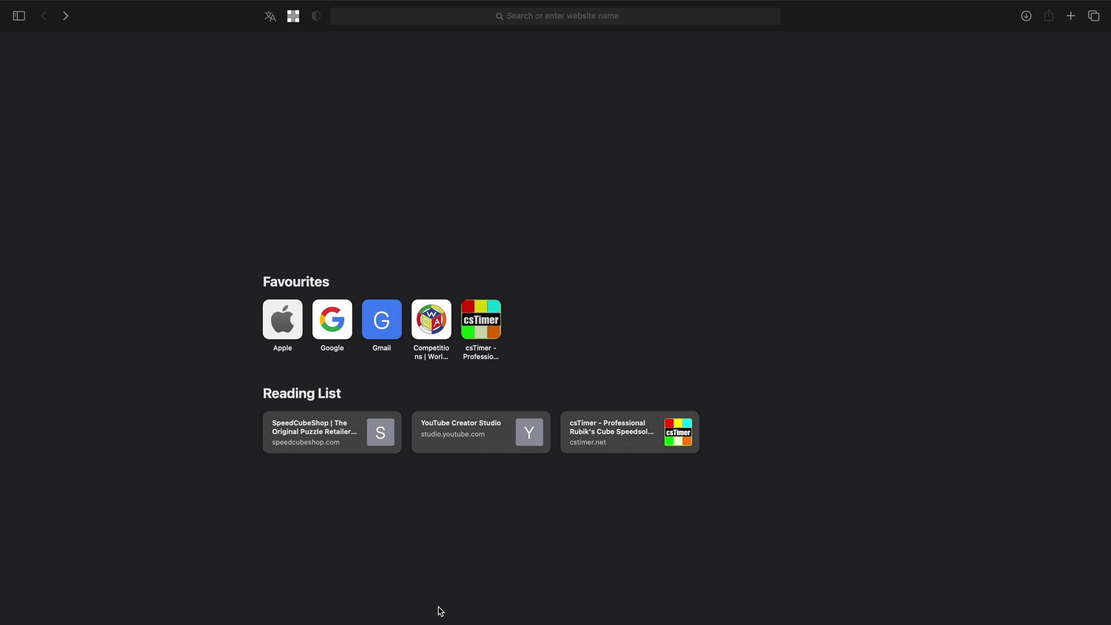
# Step: Load worldcubeassociation.org and go to the Regulations > Scrambles page
pyautogui.click(541, 20)
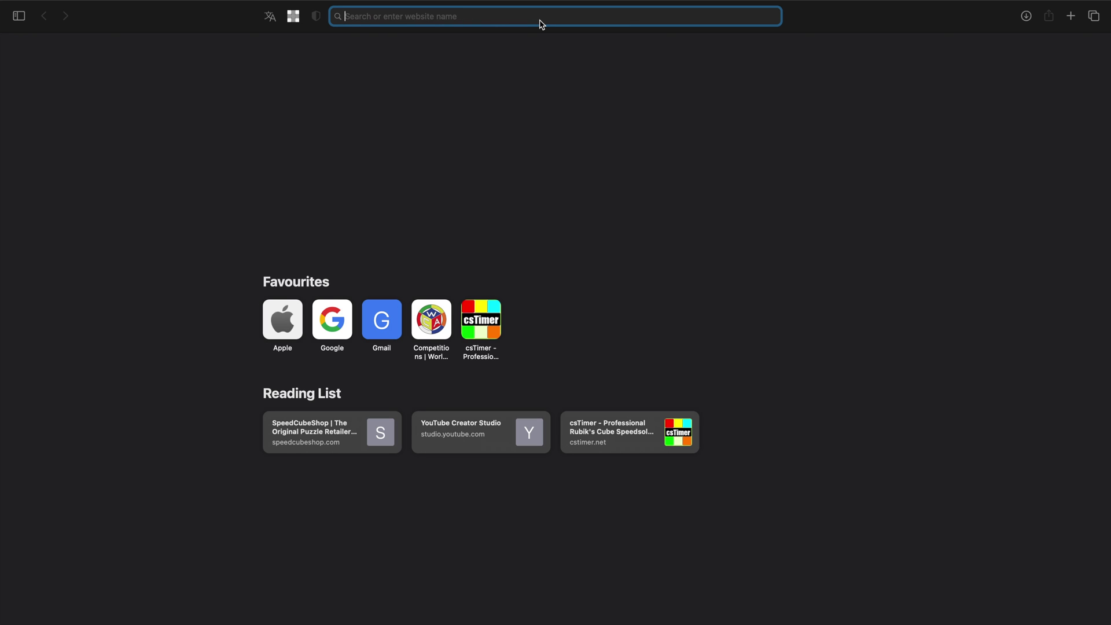
pyautogui.write('worl')
pyautogui.press('Return')
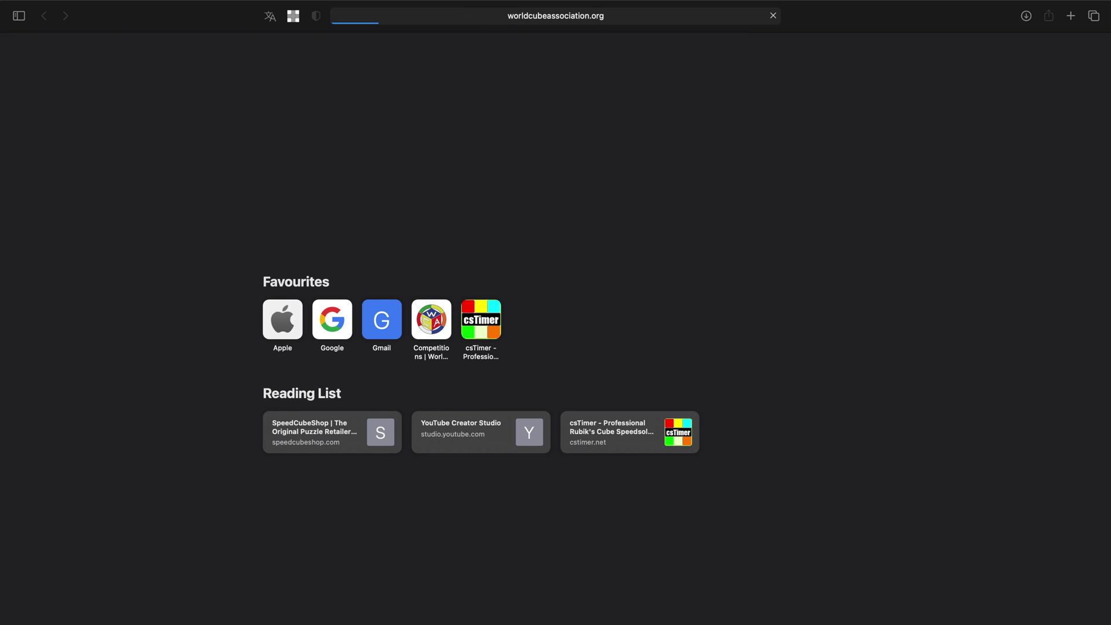
pyautogui.click(388, 59)
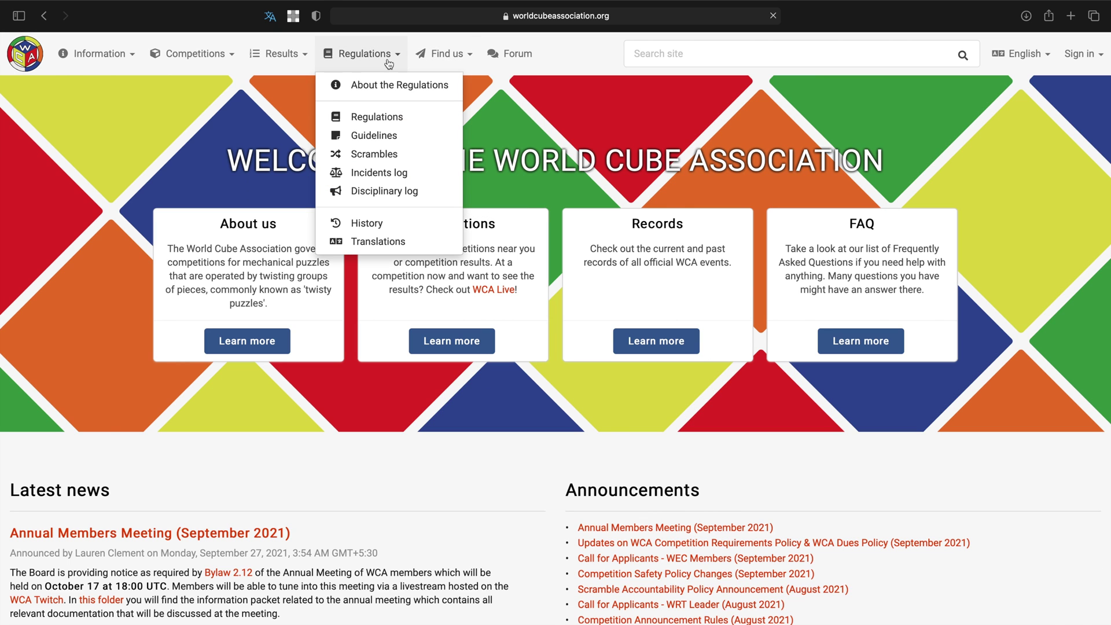
pyautogui.click(378, 152)
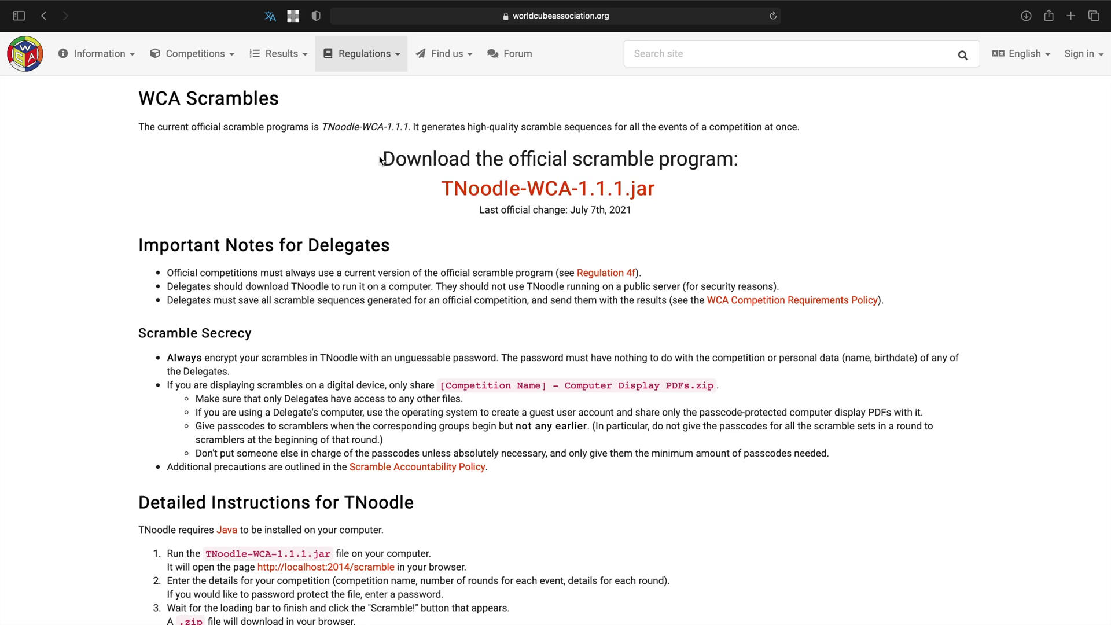
pyautogui.moveTo(381, 152); pyautogui.dragTo(736, 153)
# Step: Download TNoodle-WCA-1.1.1.jar, try opening it, and dismiss the unidentified-developer warnings
pyautogui.click(759, 167)
pyautogui.click(587, 197)
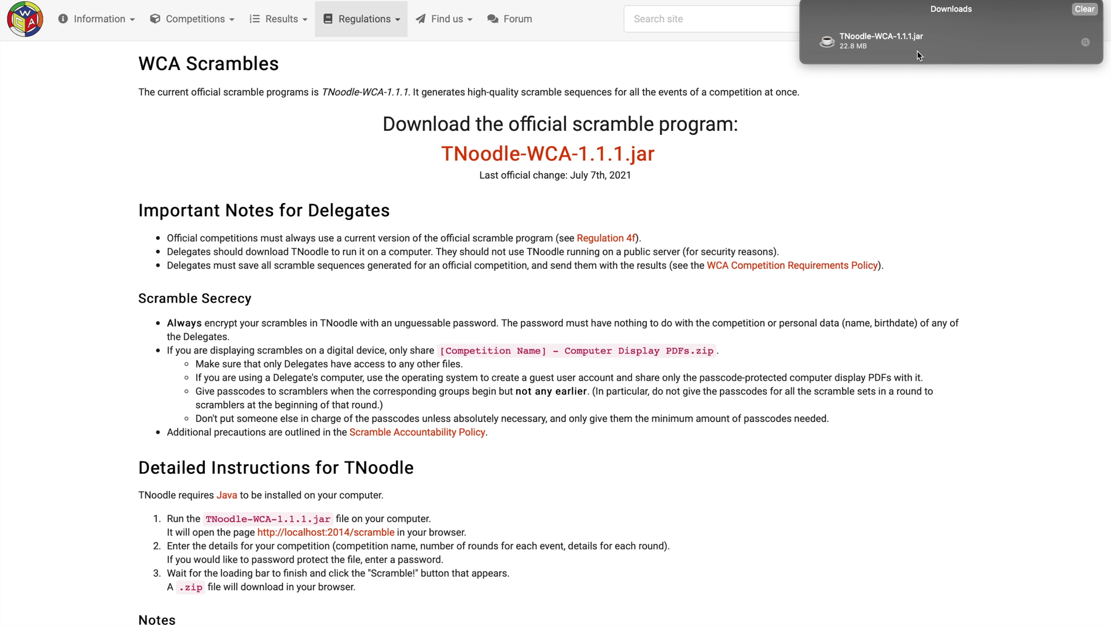
pyautogui.doubleClick(919, 55)
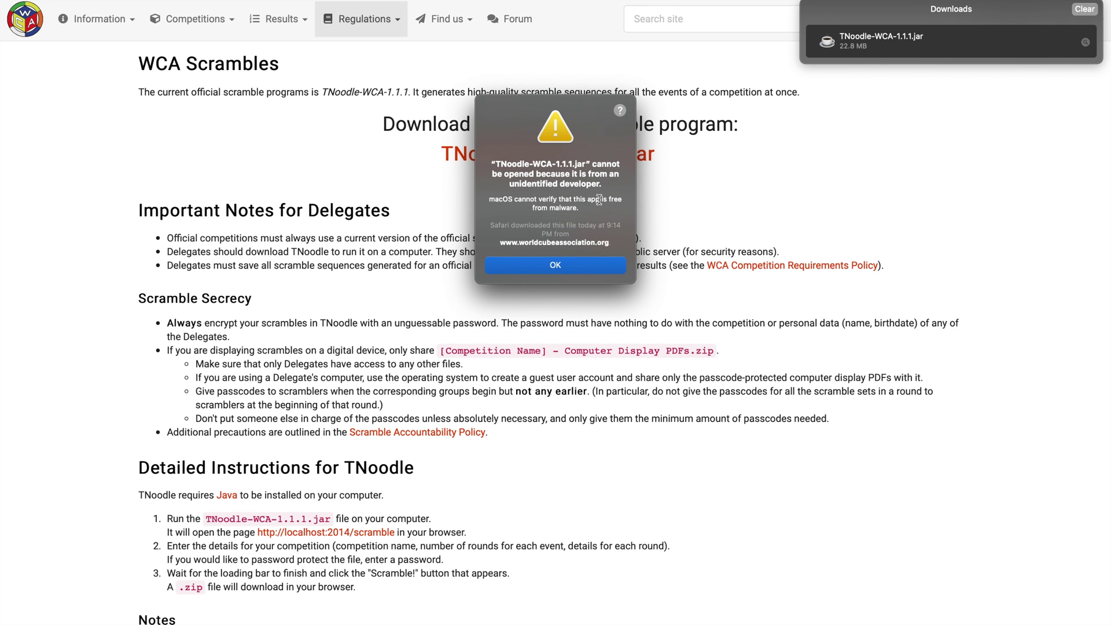
pyautogui.click(570, 271)
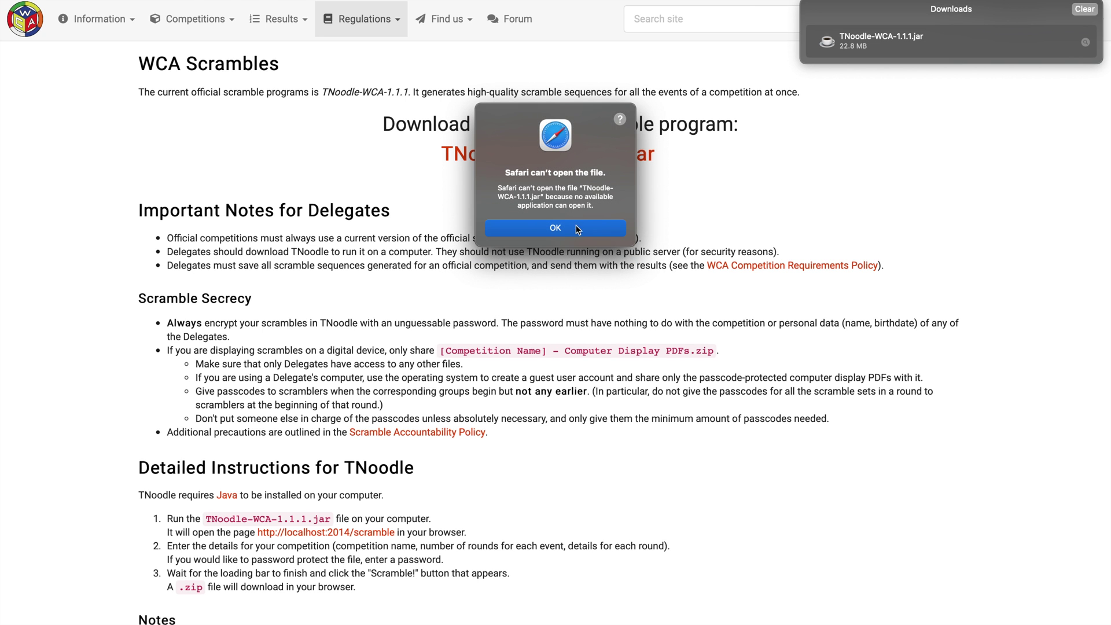
pyautogui.click(578, 229)
# Step: Allow TNoodle-WCA-1.1.1.jar via Security & Privacy's Open Anyway and confirm Open
pyautogui.click(479, 593)
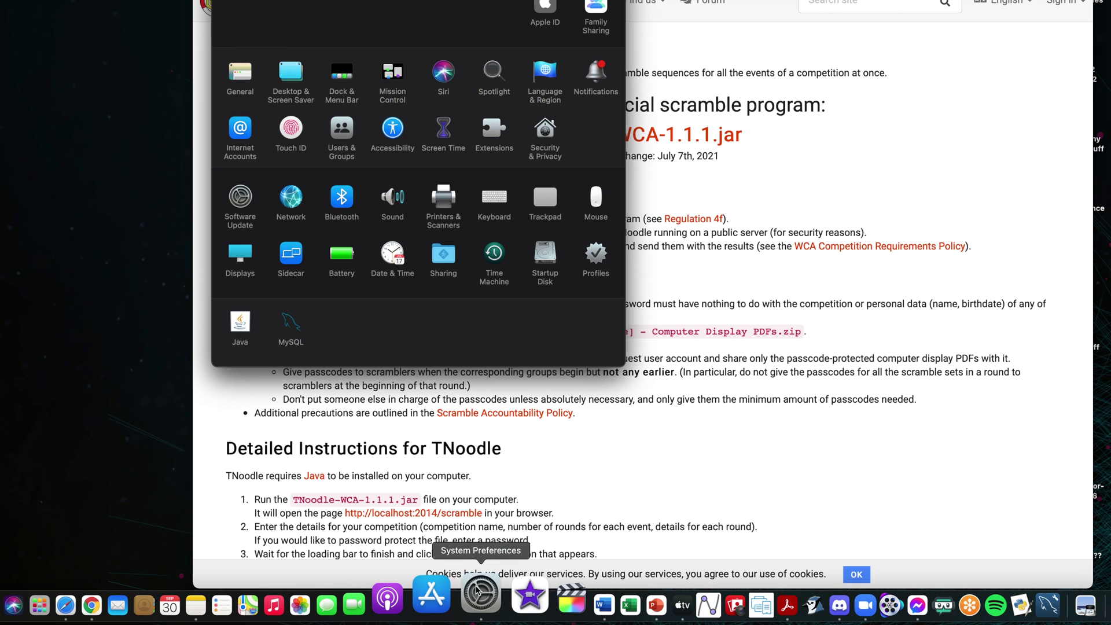
pyautogui.click(550, 132)
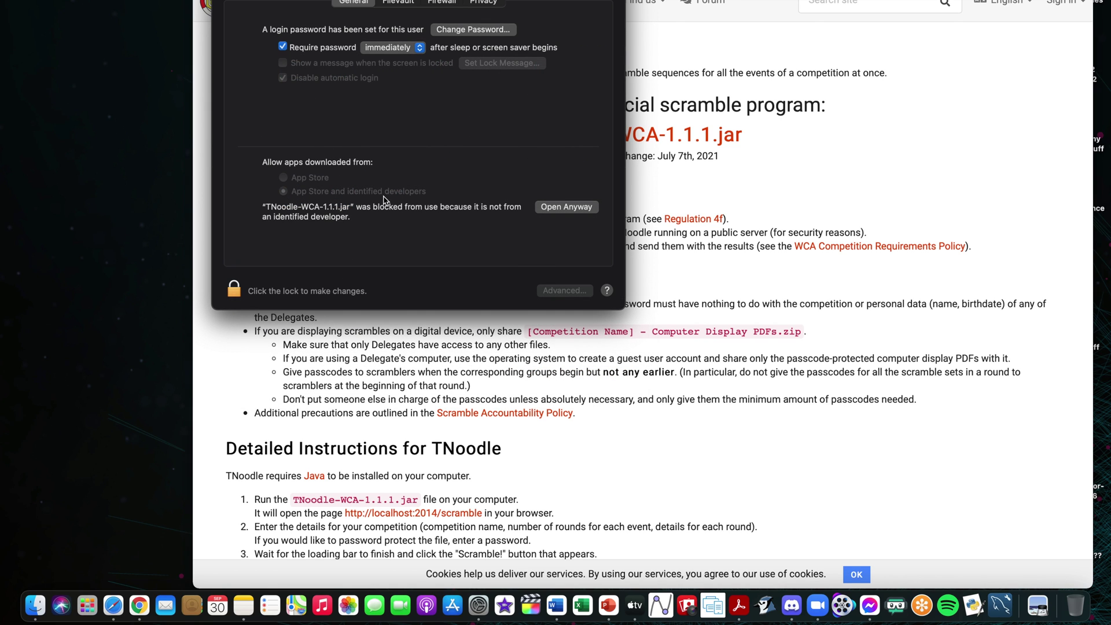
pyautogui.click(567, 207)
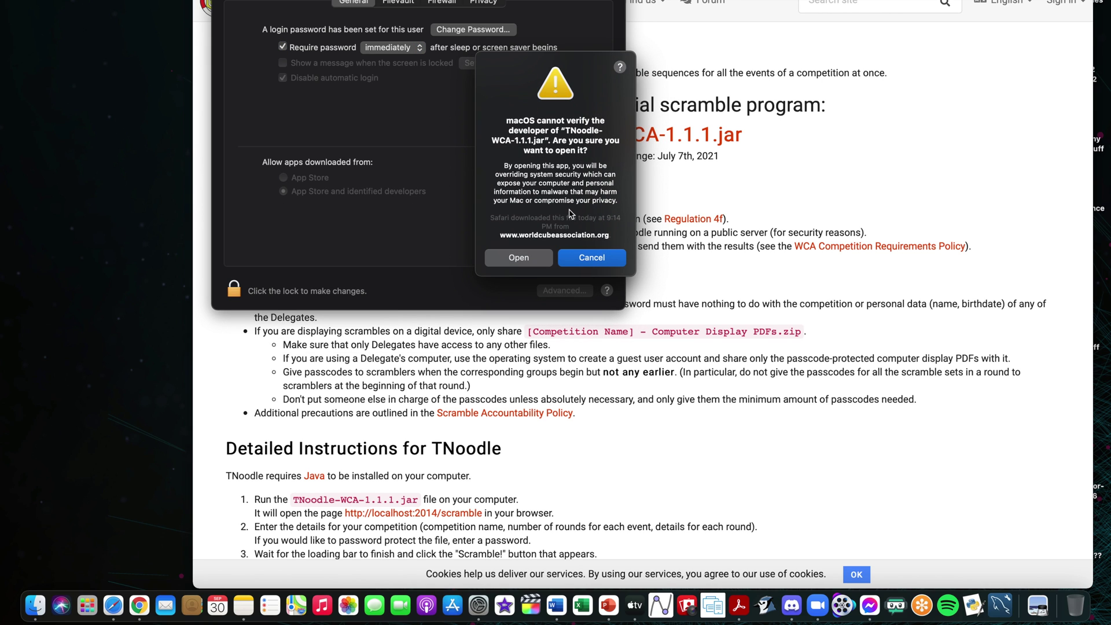
pyautogui.click(530, 260)
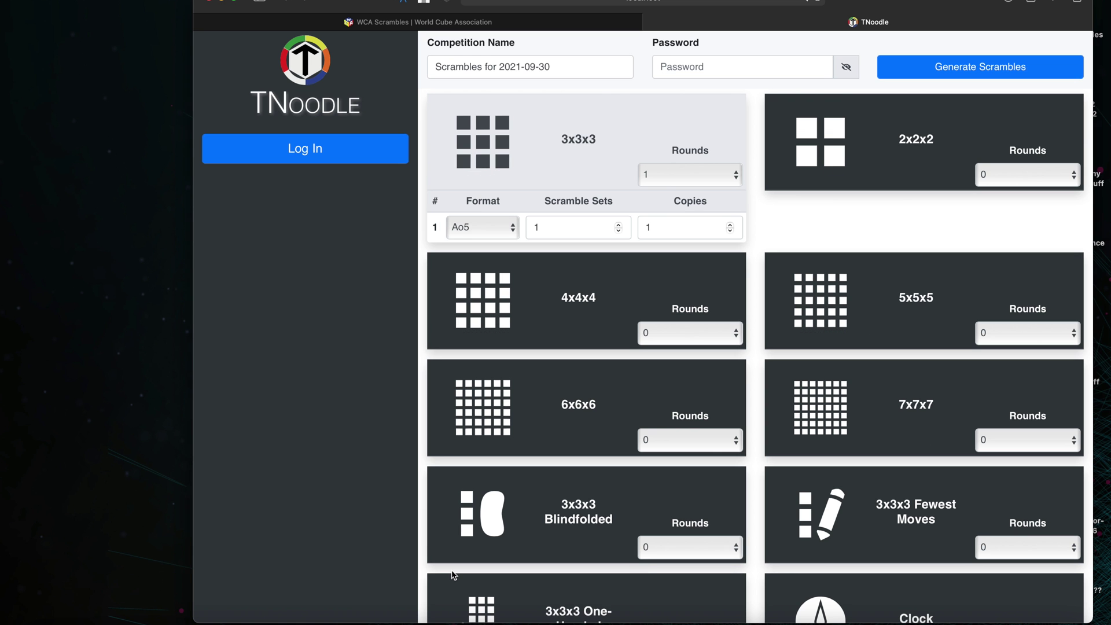
# Step: Move the TNoodle jar from the desktop into the WCA Stuff folder
pyautogui.moveTo(926, 4); pyautogui.dragTo(564, 132)
pyautogui.click(646, 124)
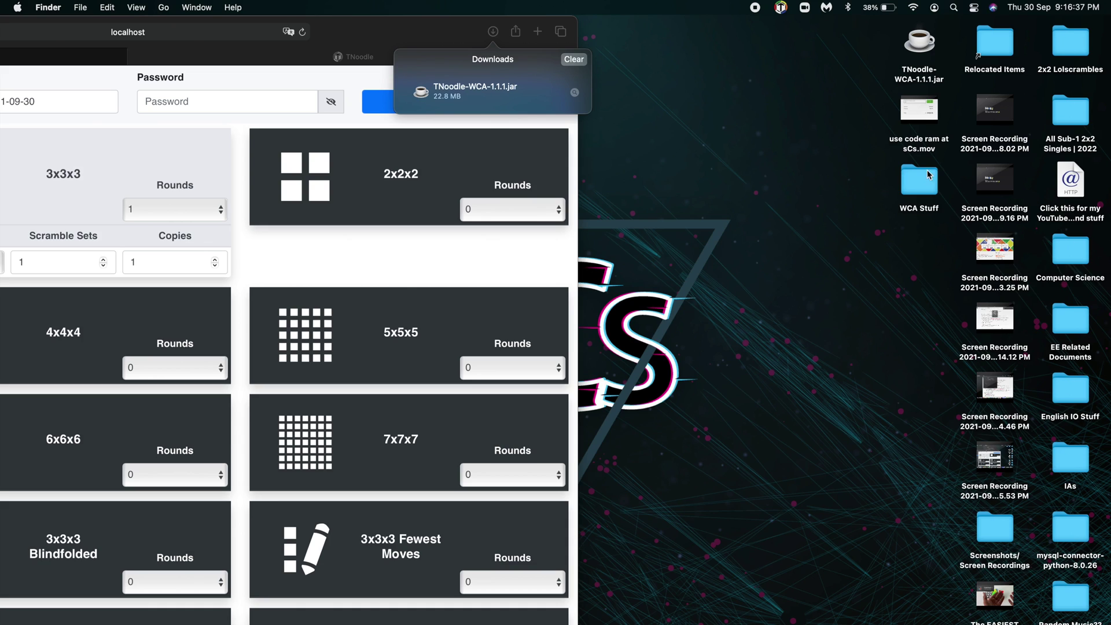
pyautogui.click(926, 188)
pyautogui.click(859, 206)
pyautogui.moveTo(924, 49); pyautogui.dragTo(920, 175)
# Step: Rename the jar inside WCA Stuff to 'WCA Official Scrambles'
pyautogui.doubleClick(921, 122)
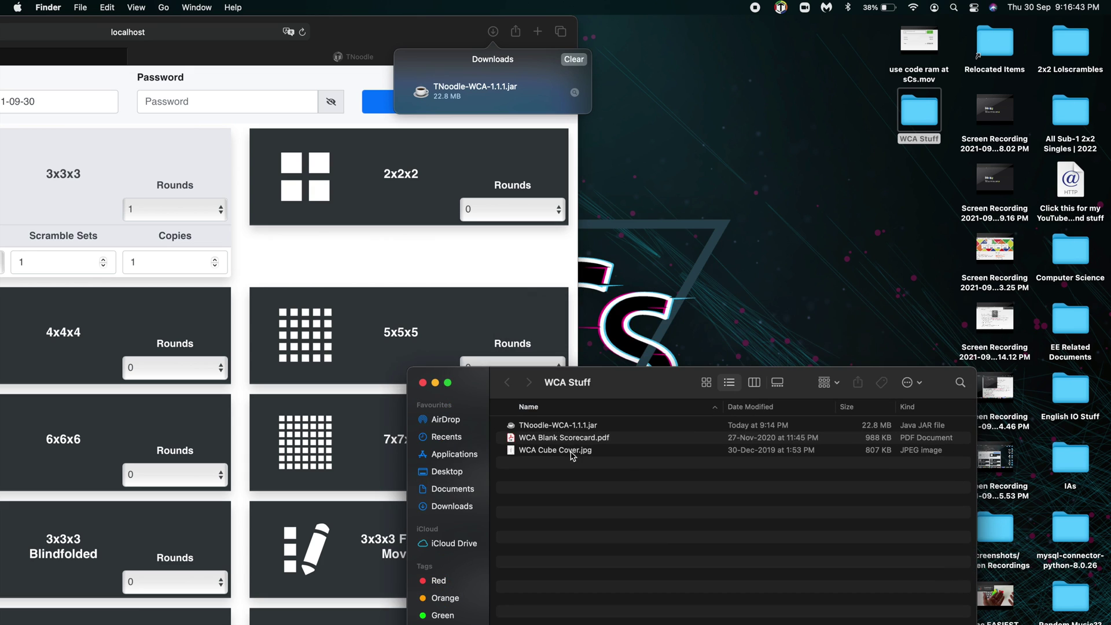
pyautogui.click(562, 426)
pyautogui.press('Return')
pyautogui.write('WCA ')
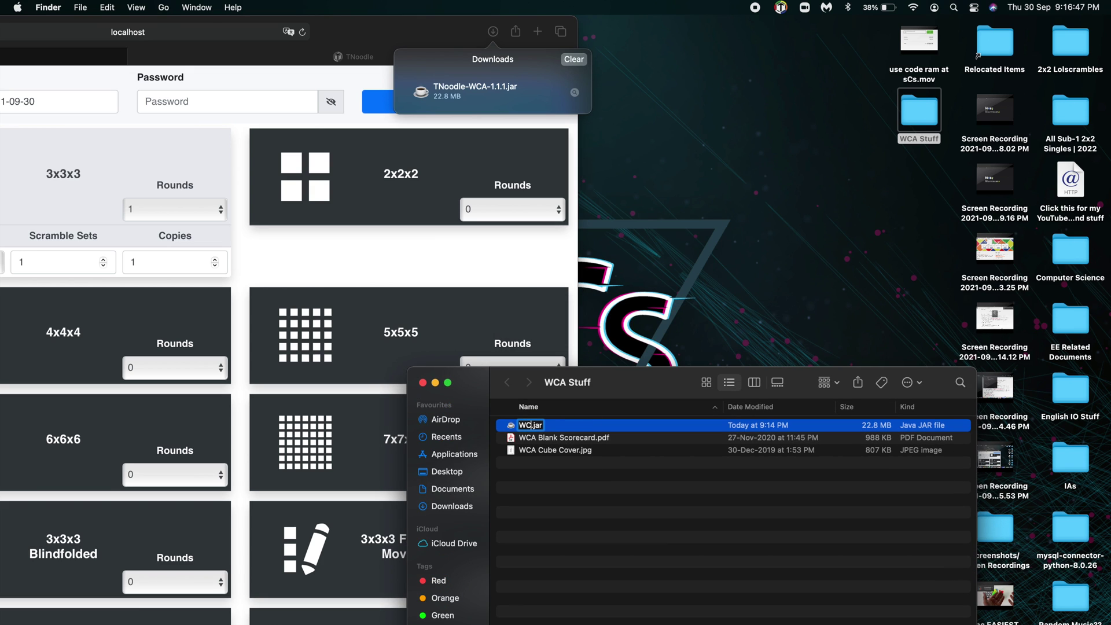
pyautogui.write('Official Scram')
pyautogui.write('bles')
pyautogui.press('Return')
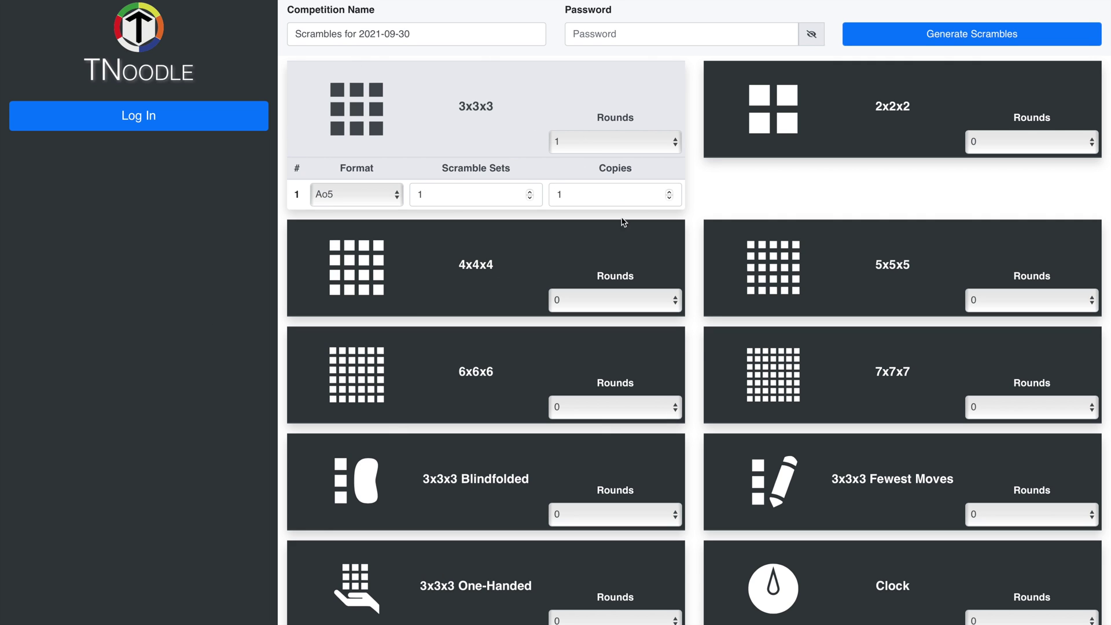
# Step: Set 3x3x3 to 3 rounds, 2x2x2 to 4 rounds and 4x4x4 to 2 rounds
pyautogui.click(579, 154)
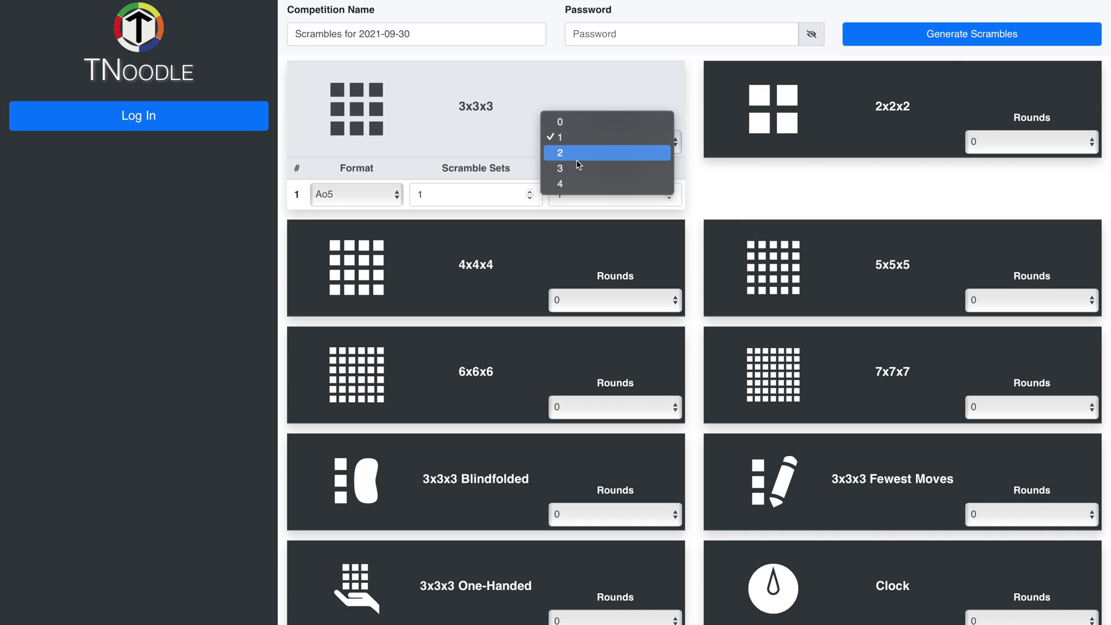
pyautogui.click(578, 167)
pyautogui.click(1066, 145)
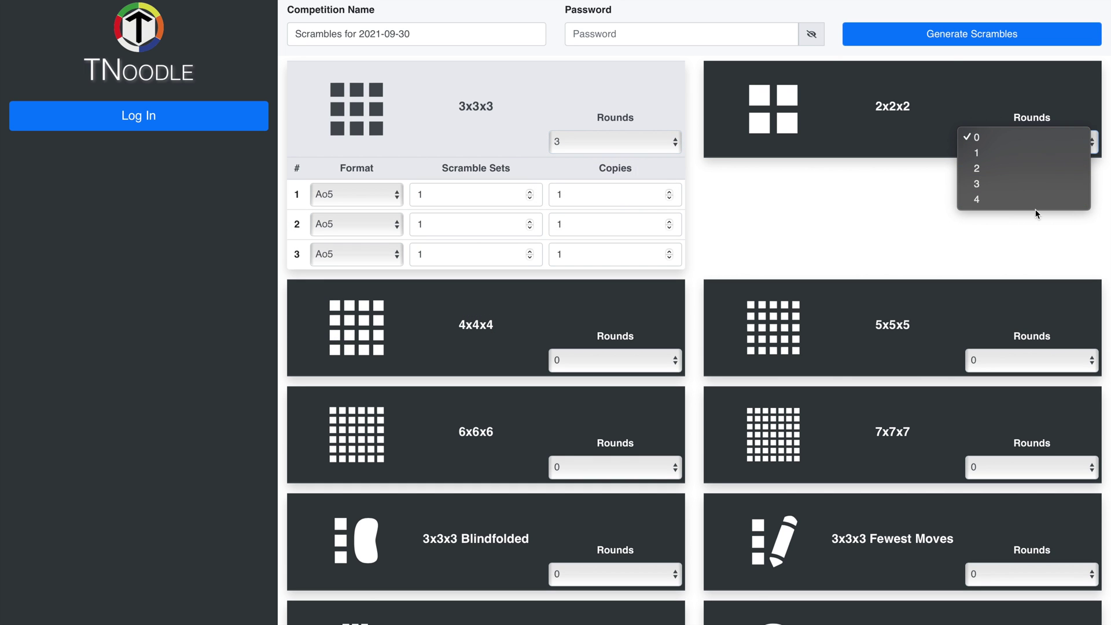
pyautogui.click(1038, 203)
pyautogui.click(631, 391)
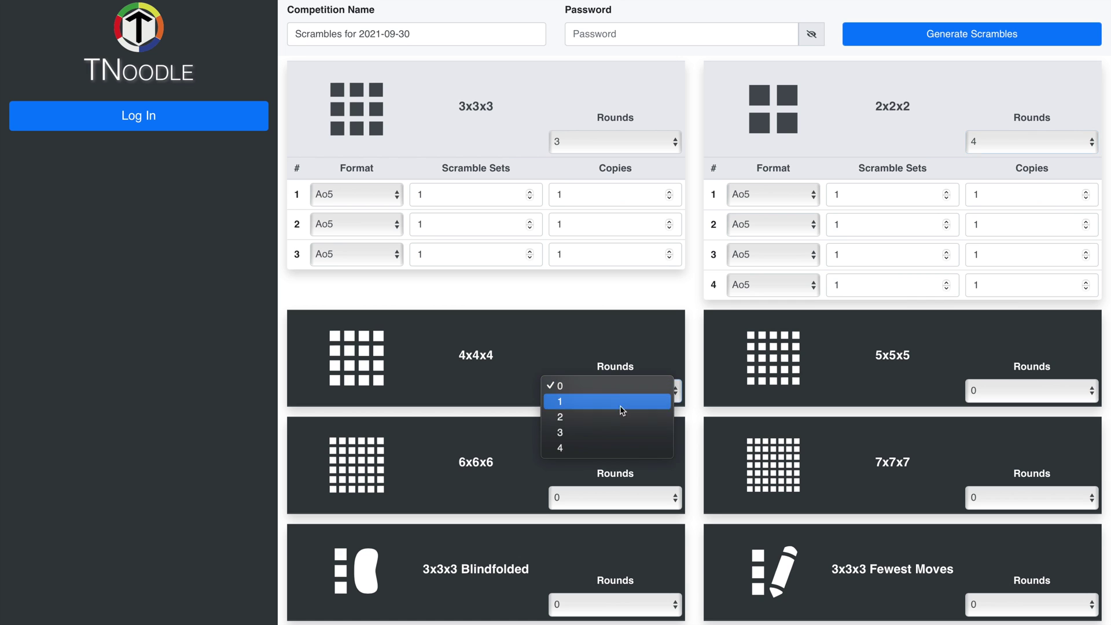
pyautogui.click(616, 416)
# Step: Set 5x5x5 and Square-1 to 1 round each
pyautogui.click(1027, 382)
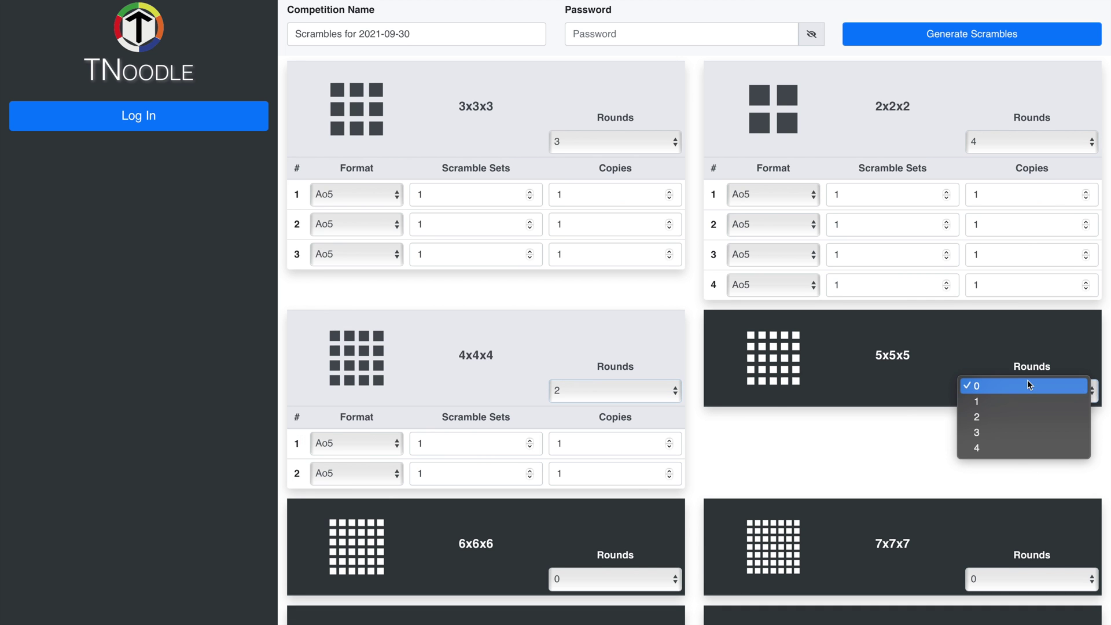
pyautogui.click(1018, 398)
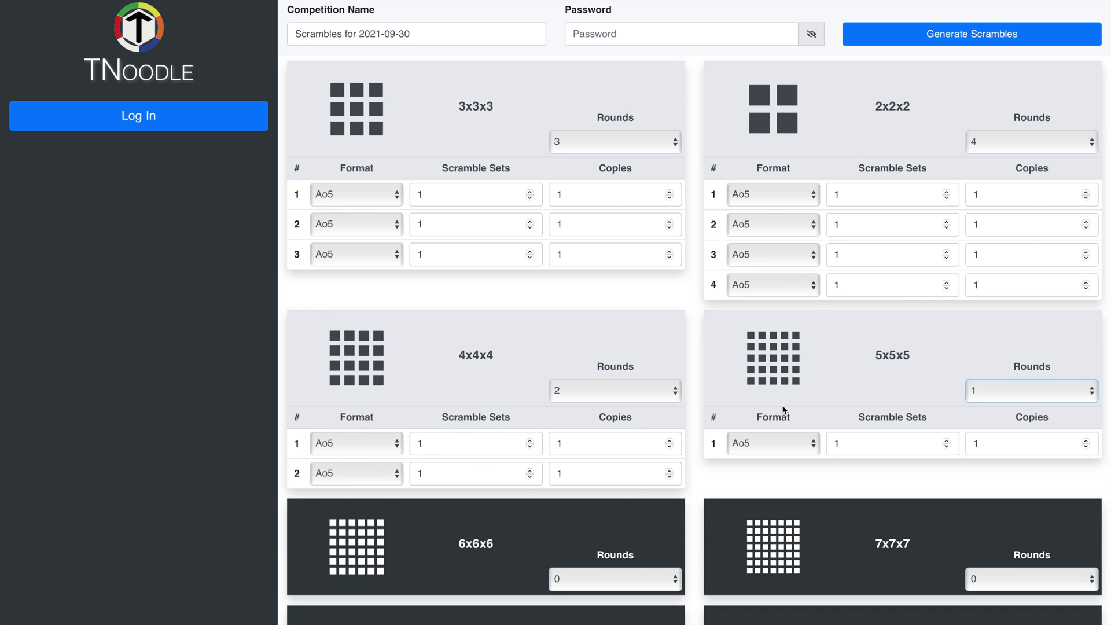
pyautogui.scroll(-10, 784, 410)
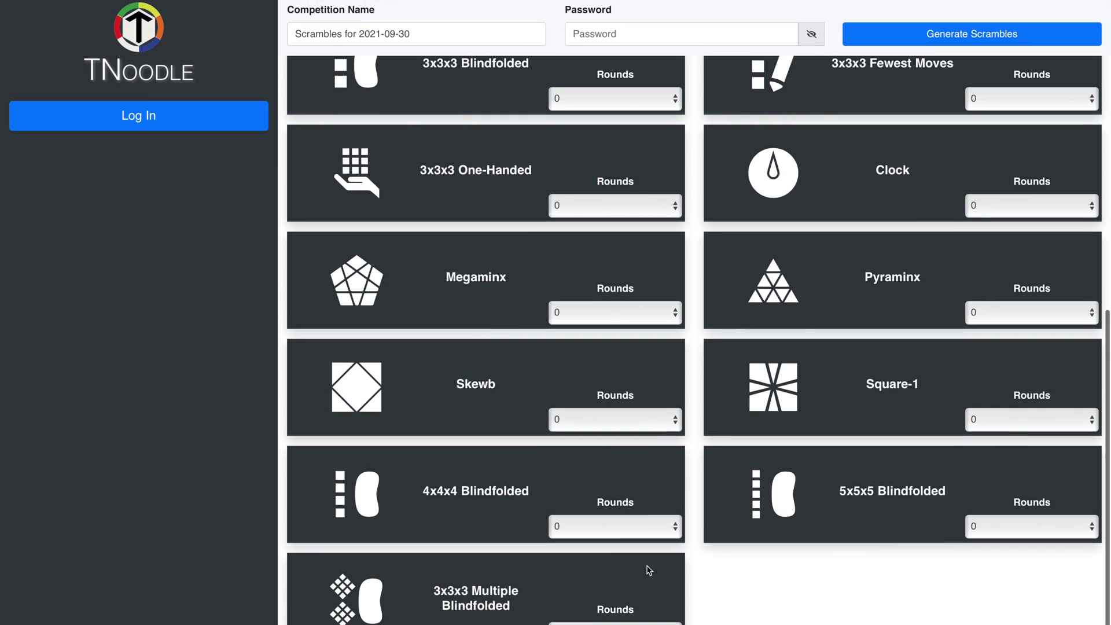
pyautogui.click(1013, 421)
pyautogui.click(1005, 433)
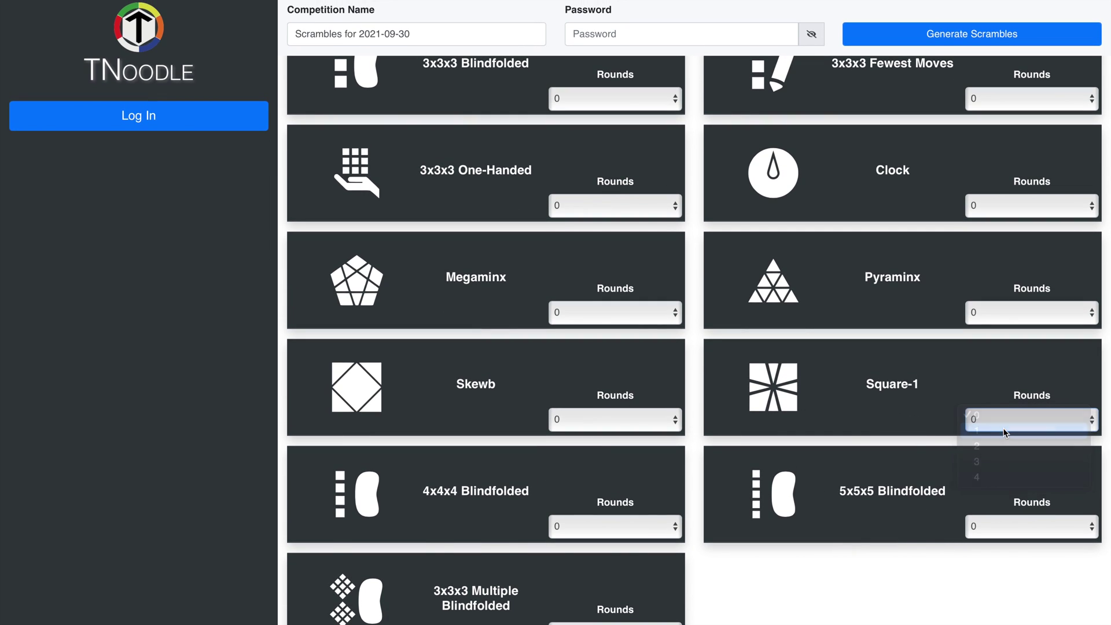
pyautogui.scroll(15, 434, 351)
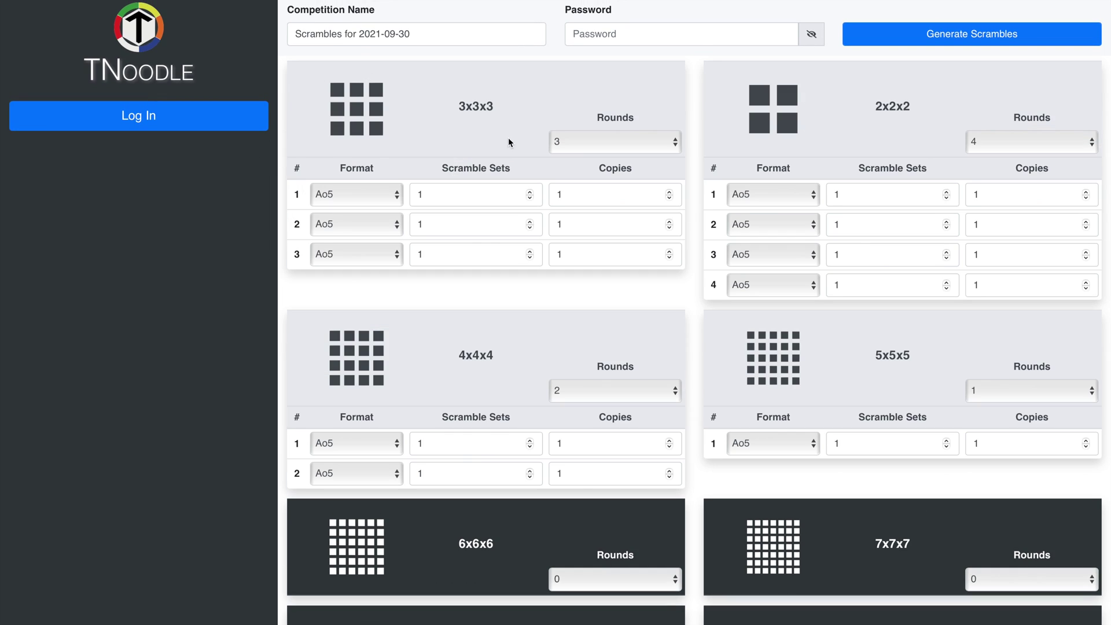
pyautogui.click(351, 197)
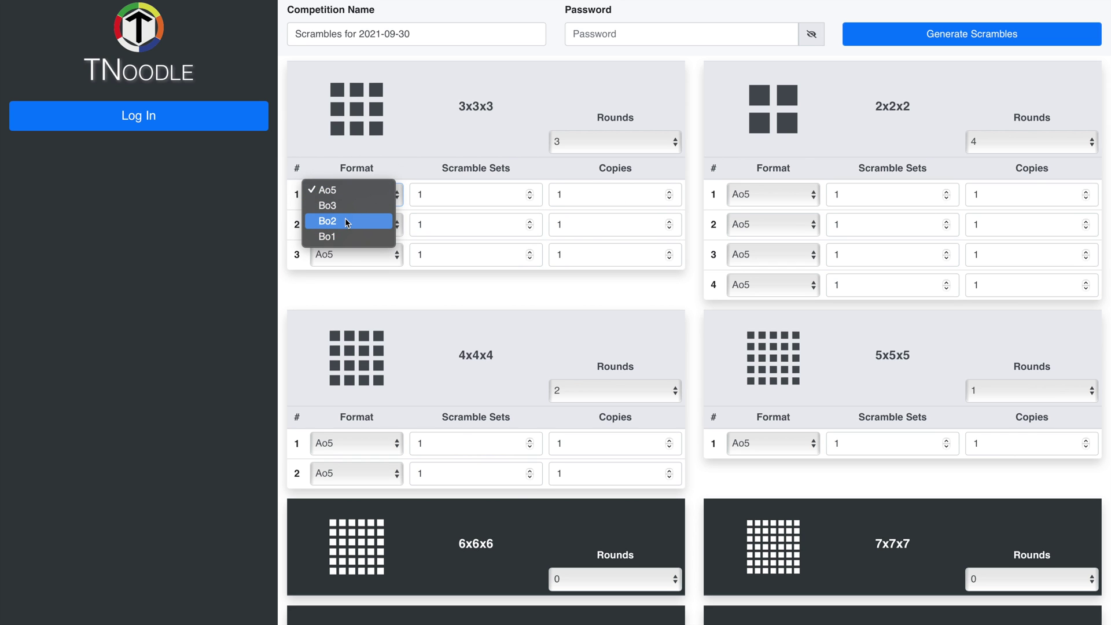
# Step: Check the 3x3x3 and 2x2x2 round formats, keeping 3x3x3 at 3 rounds
pyautogui.click(389, 149)
pyautogui.click(366, 202)
pyautogui.click(366, 171)
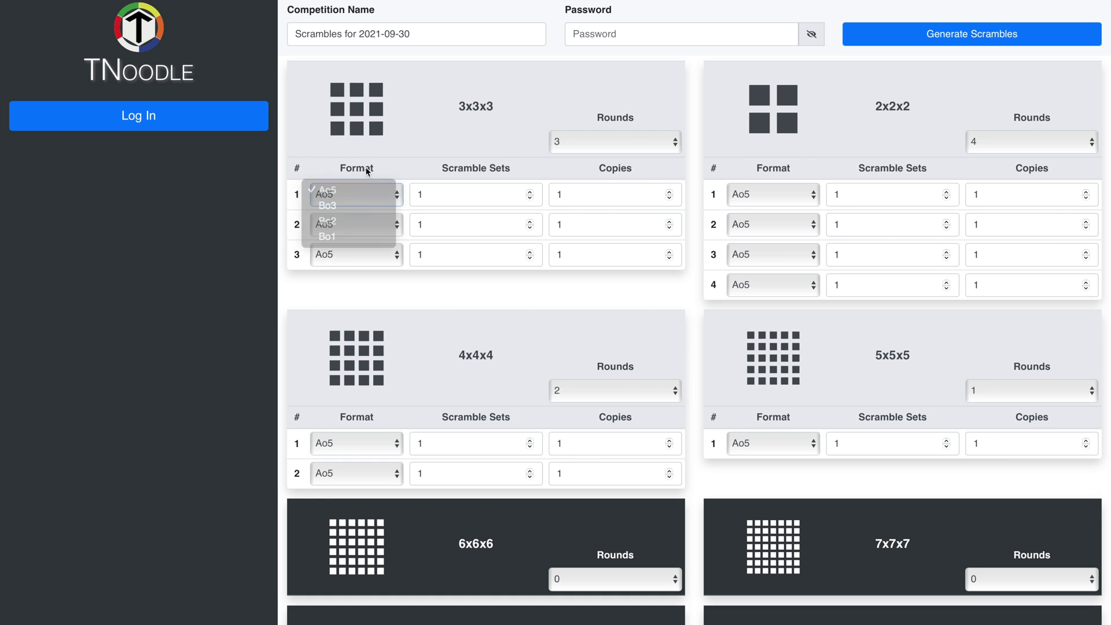
pyautogui.click(765, 195)
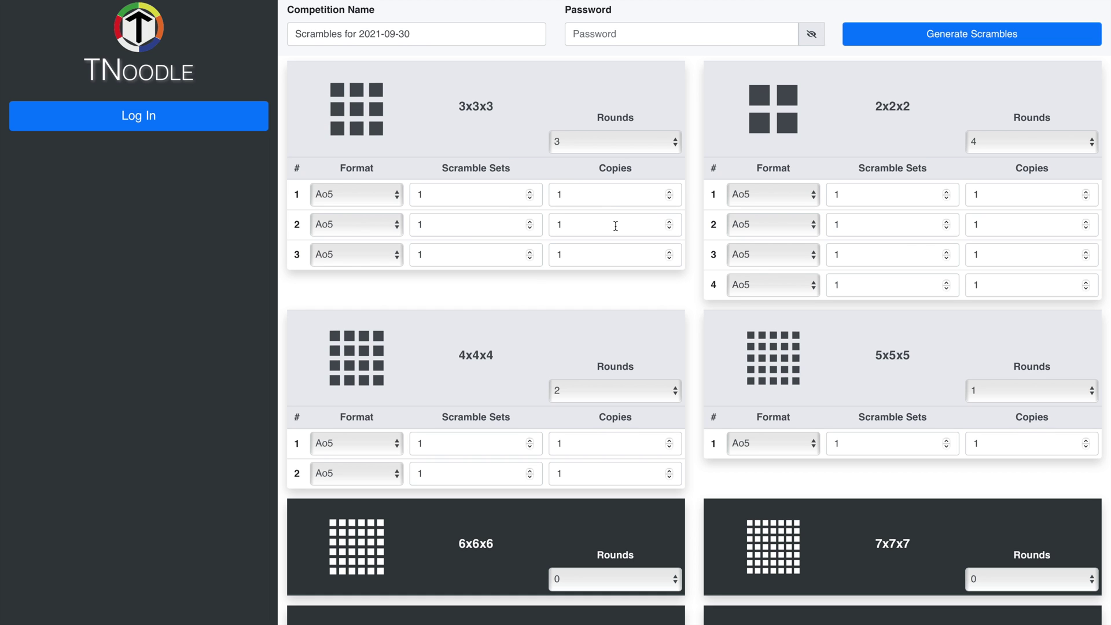
pyautogui.moveTo(635, 165); pyautogui.dragTo(603, 167)
pyautogui.click(599, 165)
pyautogui.click(612, 139)
pyautogui.click(511, 131)
pyautogui.click(451, 34)
# Step: Rename the competition to 'Scrambles for Whatever Open 2021'
pyautogui.press('BackSpace')
pyautogui.press('BackSpace')
pyautogui.press('BackSpace')
pyautogui.press('BackSpace')
pyautogui.press('BackSpace')
pyautogui.press('BackSpace')
pyautogui.press('BackSpace')
pyautogui.press('BackSpace')
pyautogui.press('BackSpace')
pyautogui.press('BackSpace')
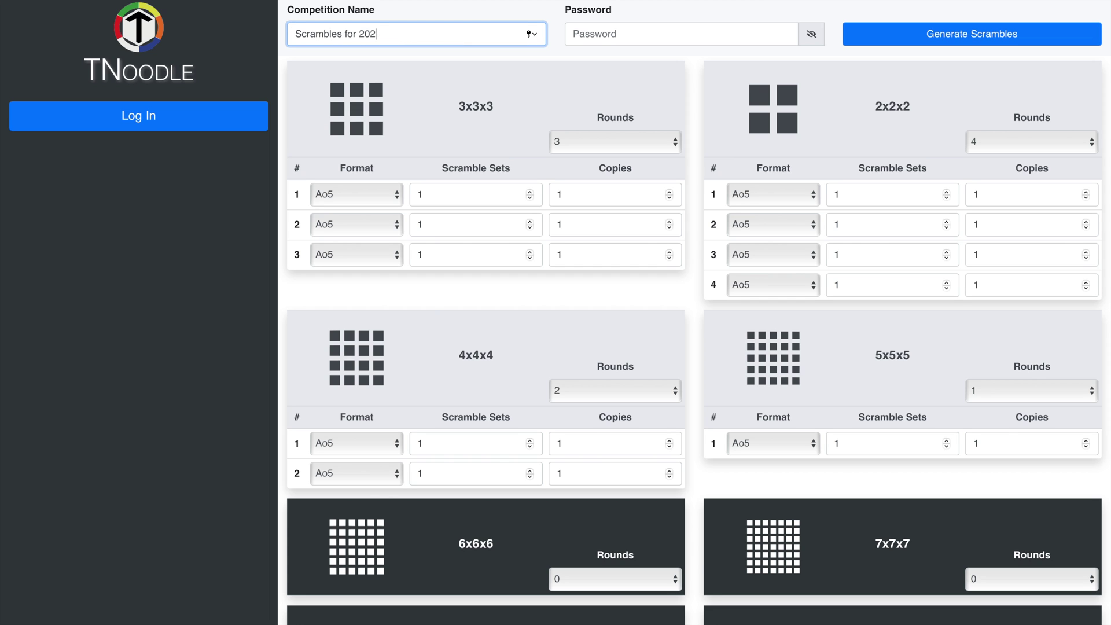
pyautogui.write('Whatever Open 202')
pyautogui.click(651, 38)
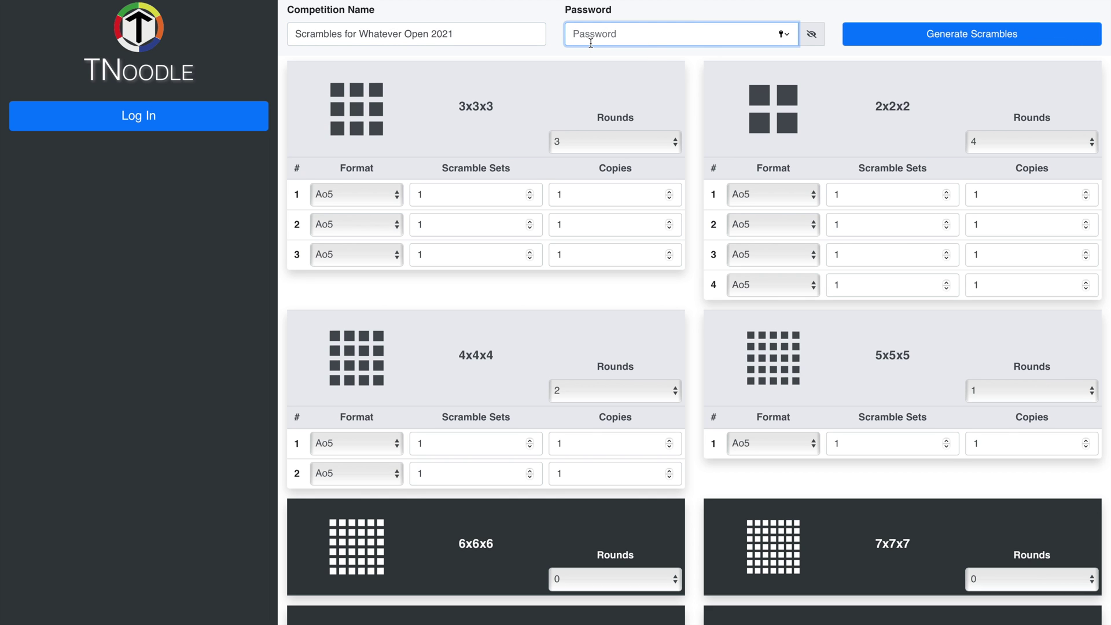
# Step: Enter a scramble password, reveal it to check, then generate and download the scrambles
pyautogui.write('pa')
pyautogui.click(570, 85)
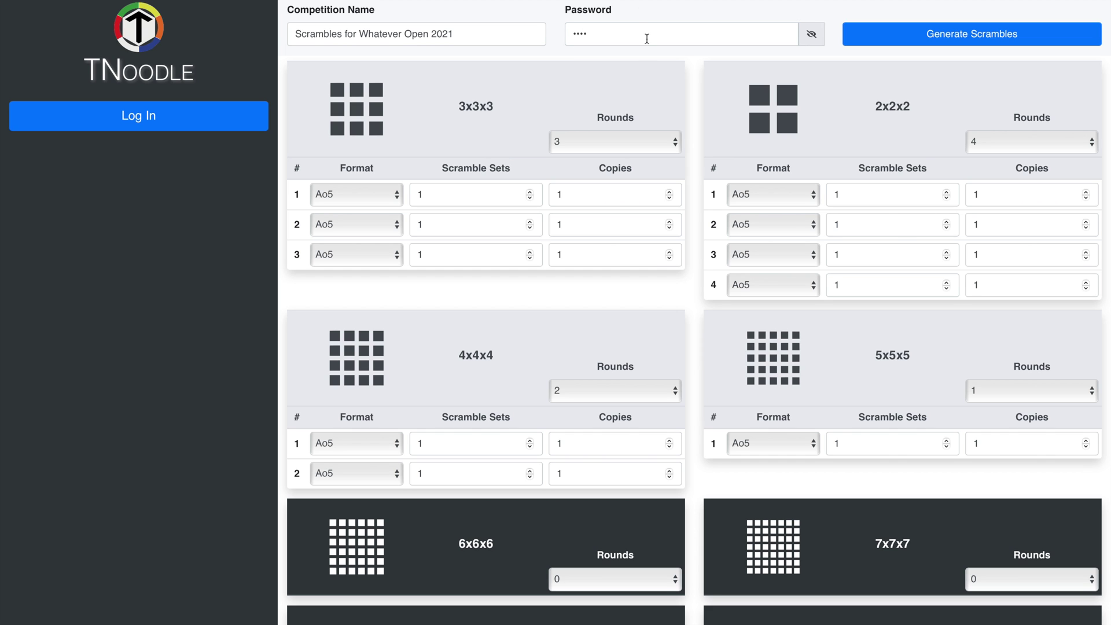
pyautogui.click(818, 37)
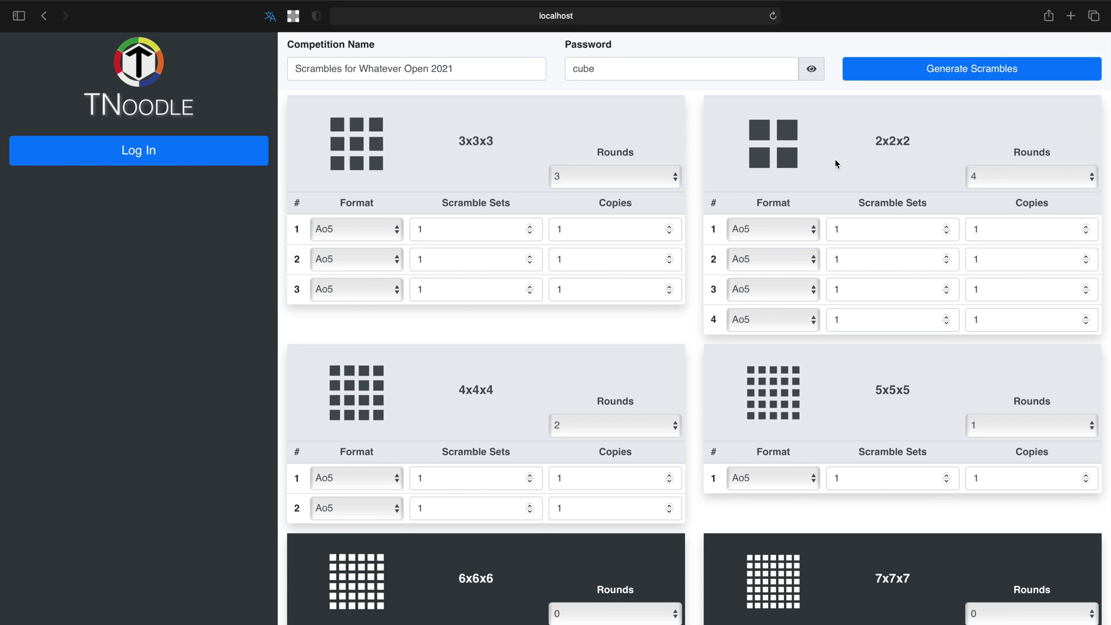
pyautogui.click(911, 68)
pyautogui.click(906, 80)
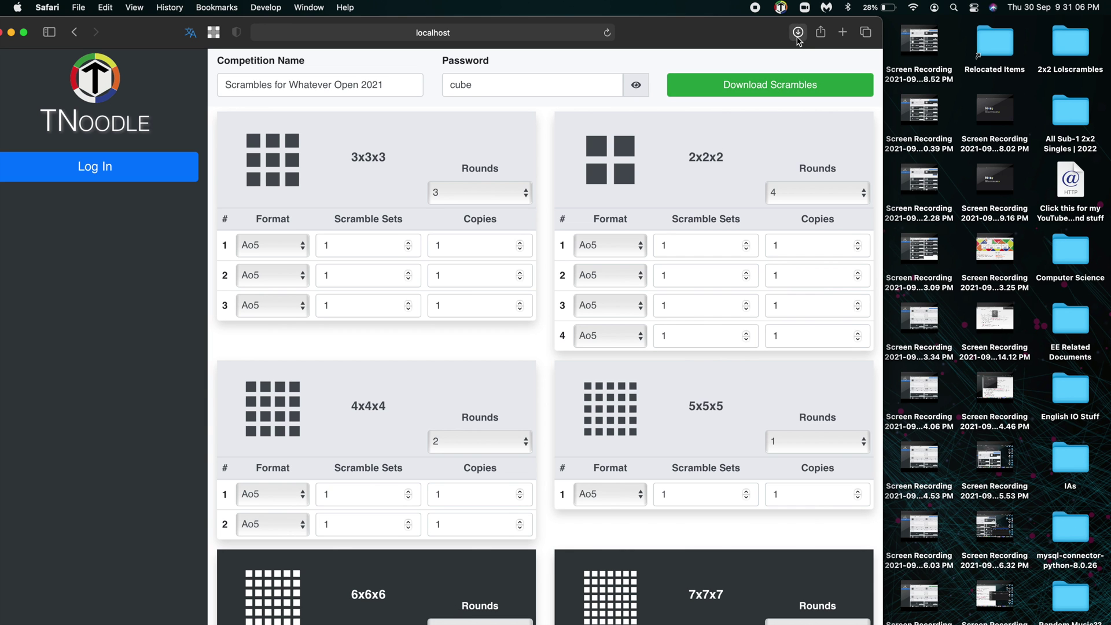
# Step: Open Scrambles for Whatever Open 2021.zip from Downloads and enter its password to extract it
pyautogui.click(798, 33)
pyautogui.doubleClick(783, 93)
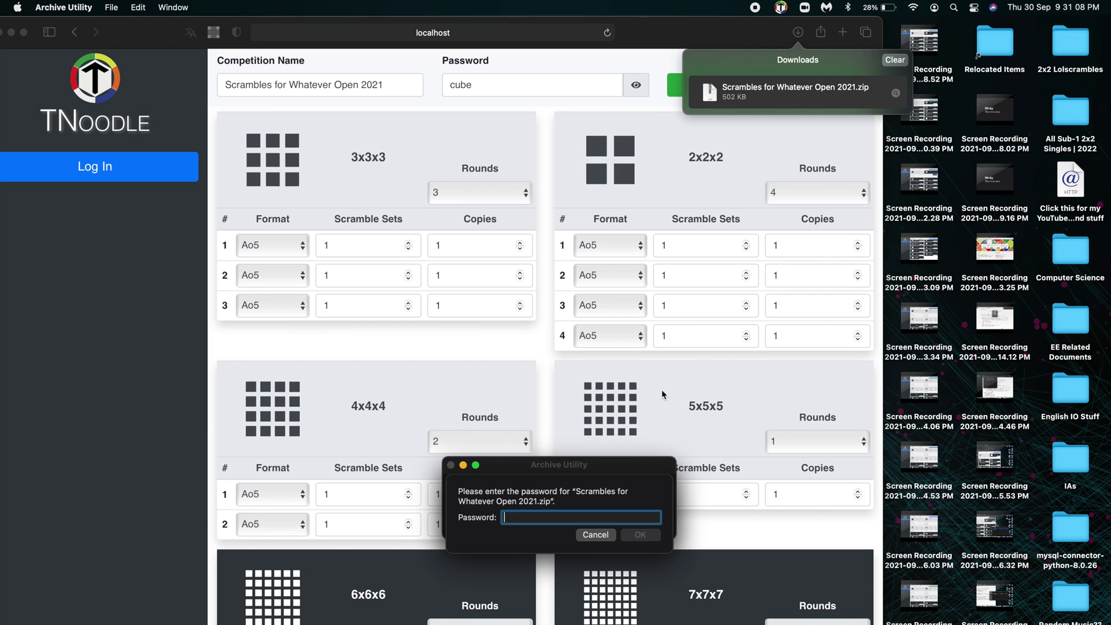
pyautogui.write('c')
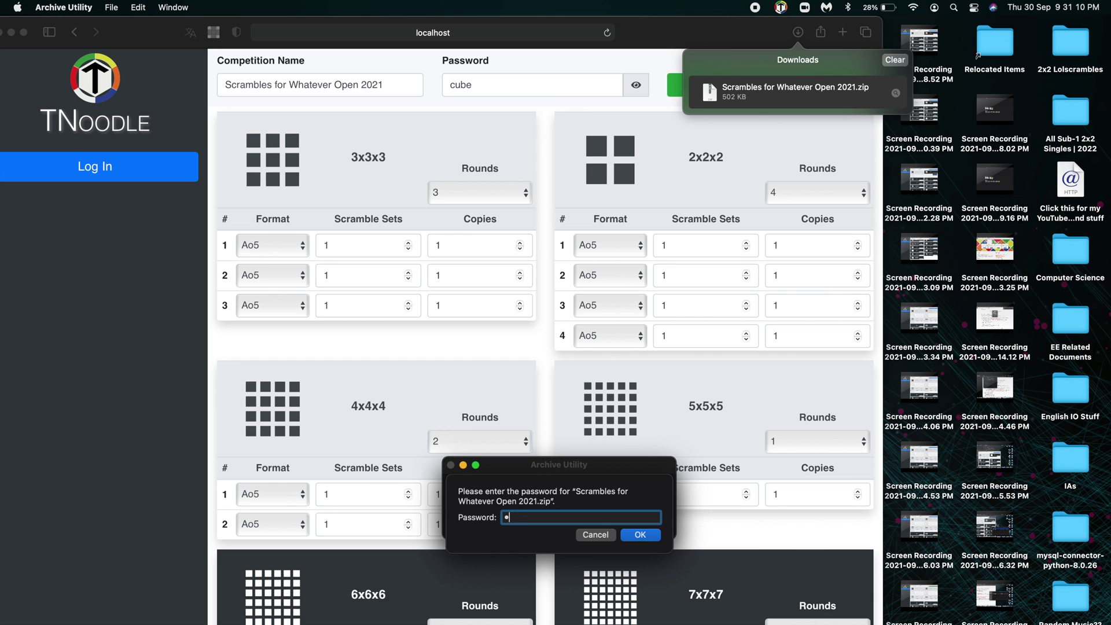
pyautogui.write('ube')
pyautogui.press('Return')
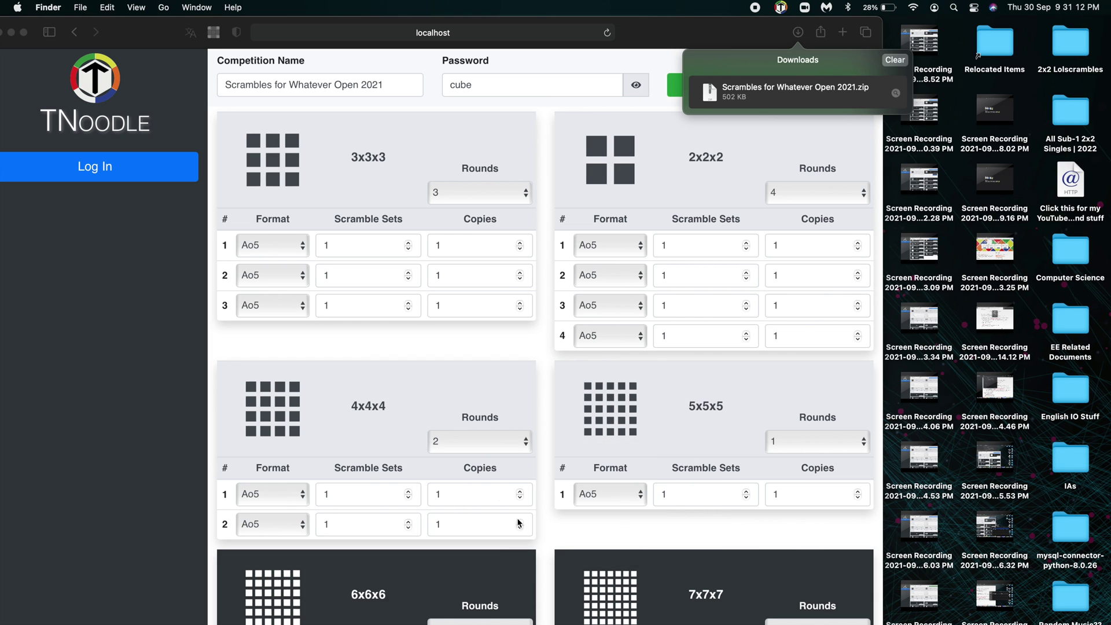
# Step: Extract Computer Display PDFs.zip in the competition folder and open 4x4x4 Round 1.pdf
pyautogui.doubleClick(578, 409)
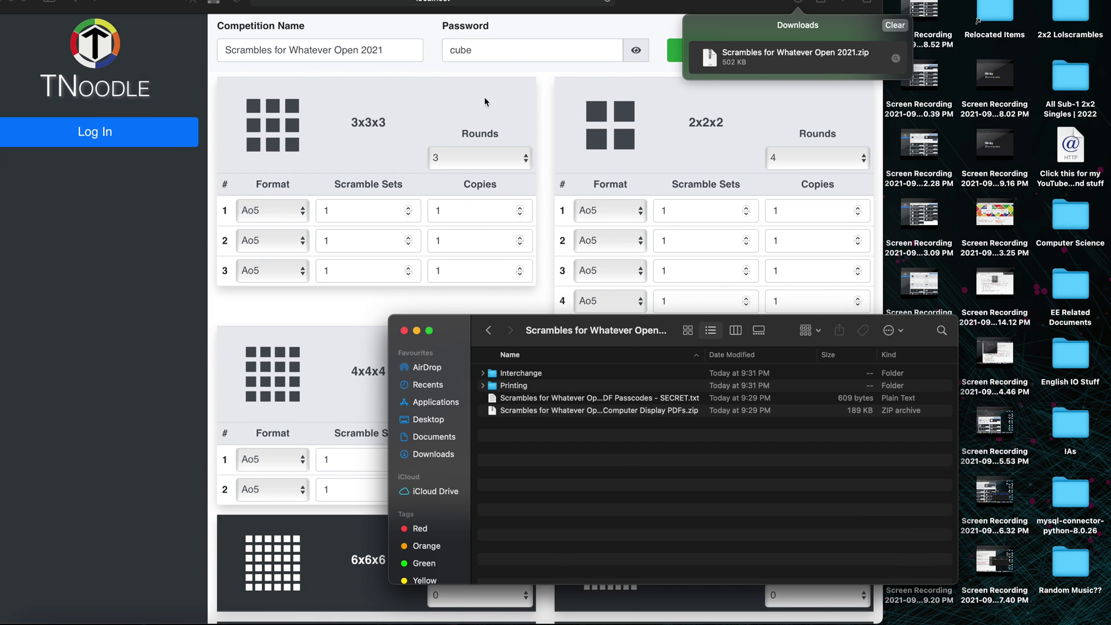
pyautogui.click(484, 81)
pyautogui.click(477, 51)
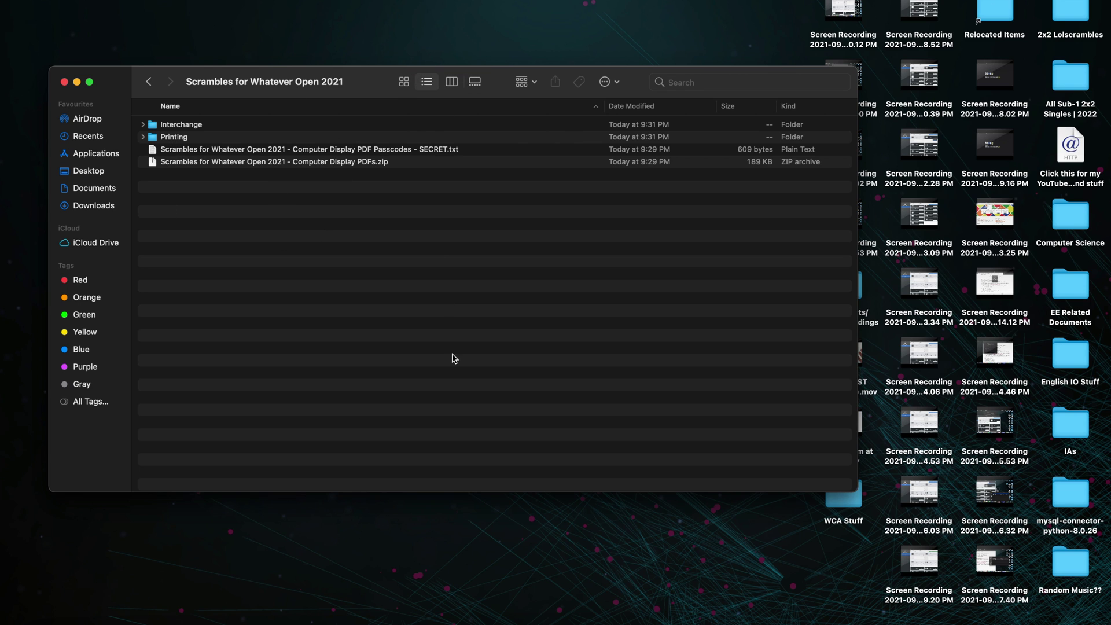
pyautogui.doubleClick(373, 168)
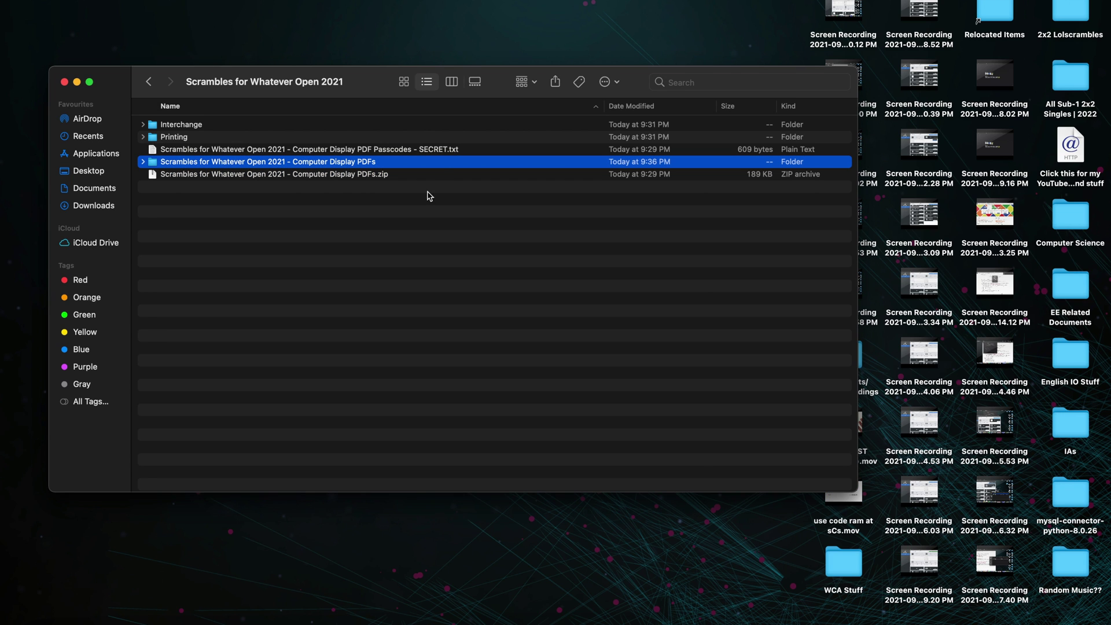
pyautogui.doubleClick(439, 165)
pyautogui.moveTo(382, 306); pyautogui.dragTo(389, 124)
pyautogui.click(355, 303)
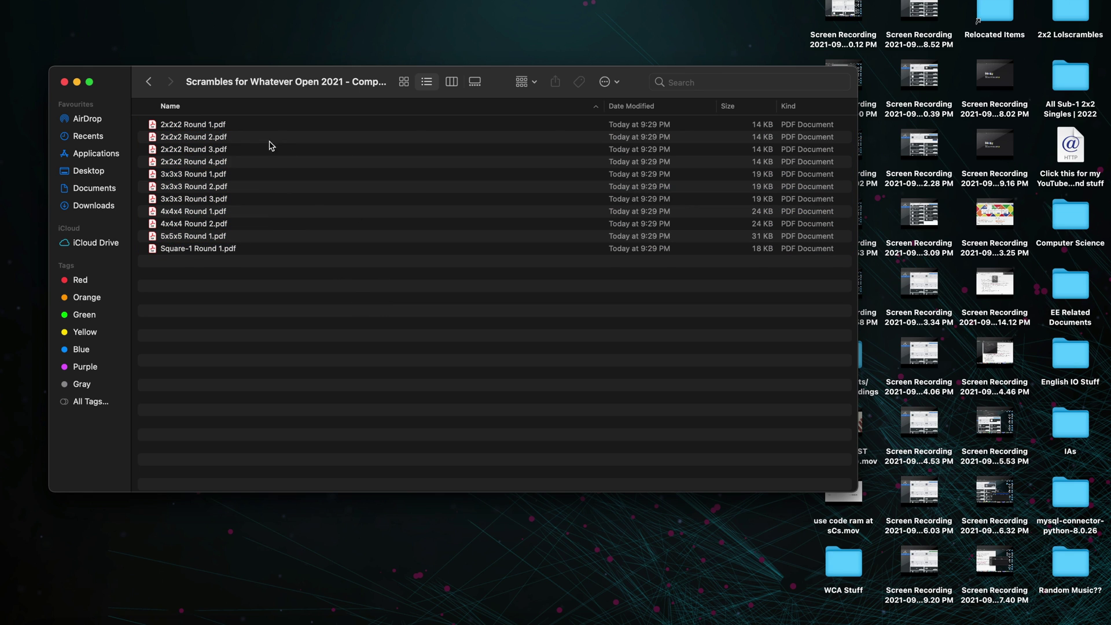
pyautogui.doubleClick(313, 214)
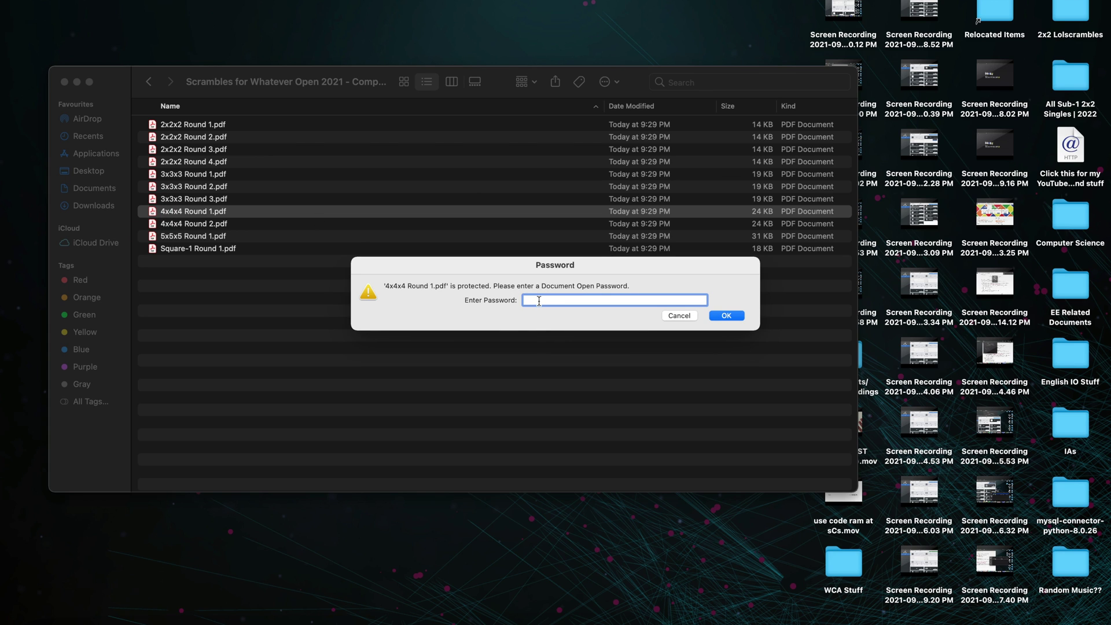
# Step: Copy the 4x4x4 Round 1 passcode from the SECRET passcodes text file
pyautogui.press('Escape')
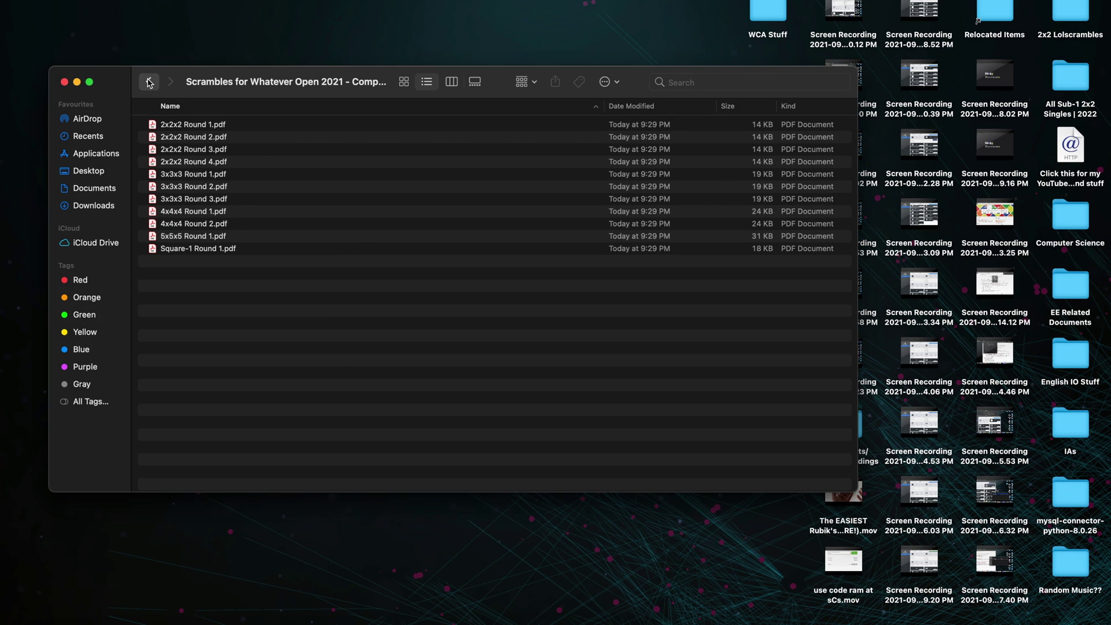
pyautogui.click(149, 82)
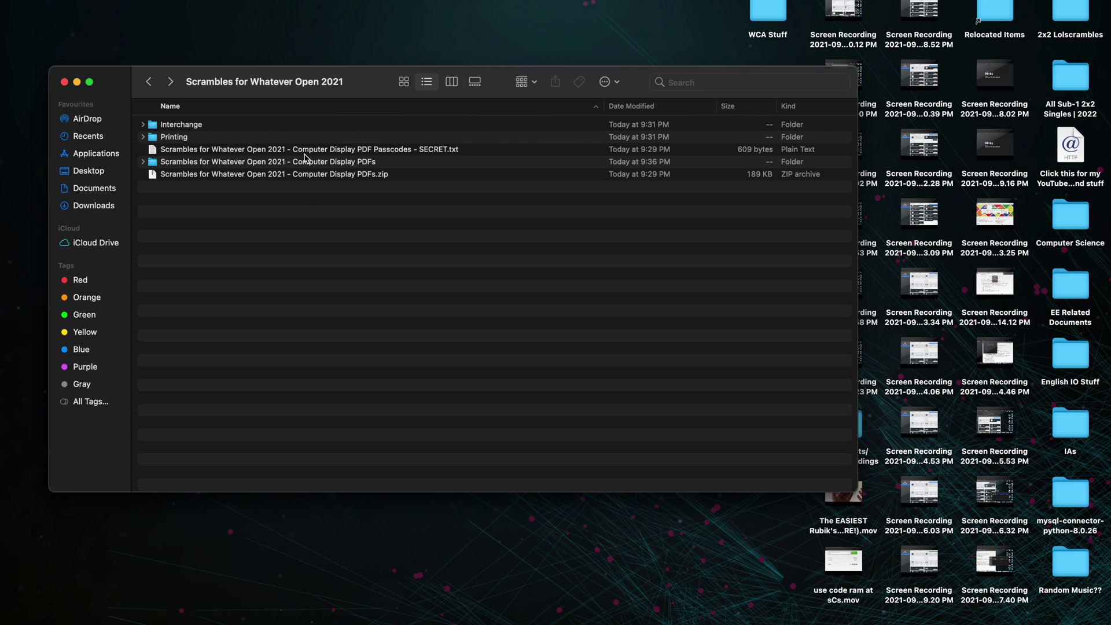
pyautogui.doubleClick(417, 150)
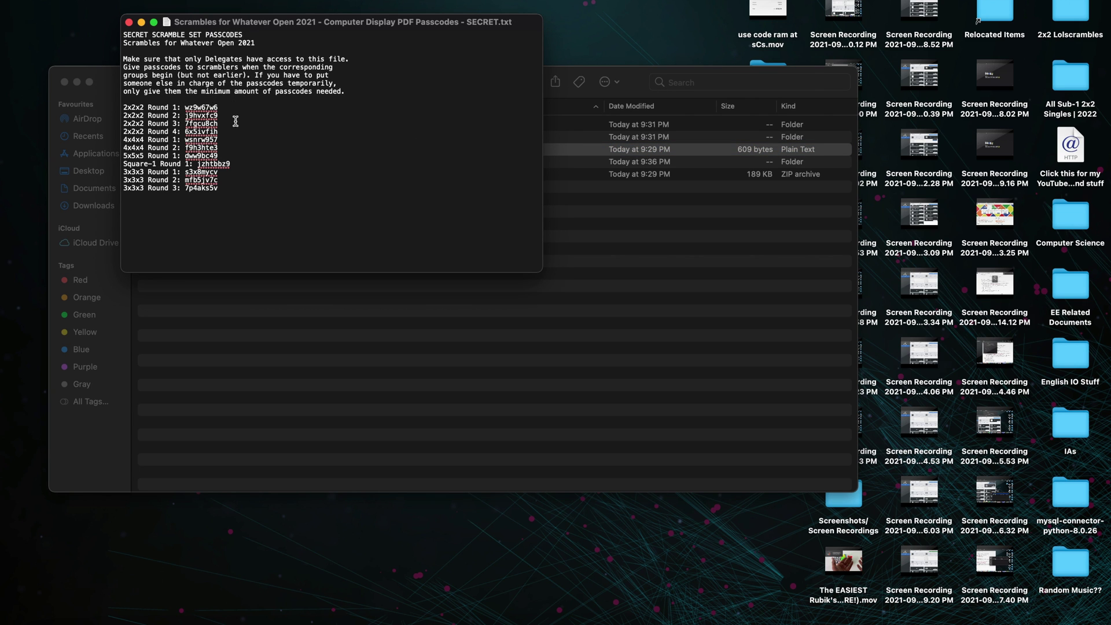
pyautogui.click(227, 140)
pyautogui.moveTo(228, 140); pyautogui.dragTo(189, 141)
pyautogui.doubleClick(198, 140)
pyautogui.rightClick(197, 140)
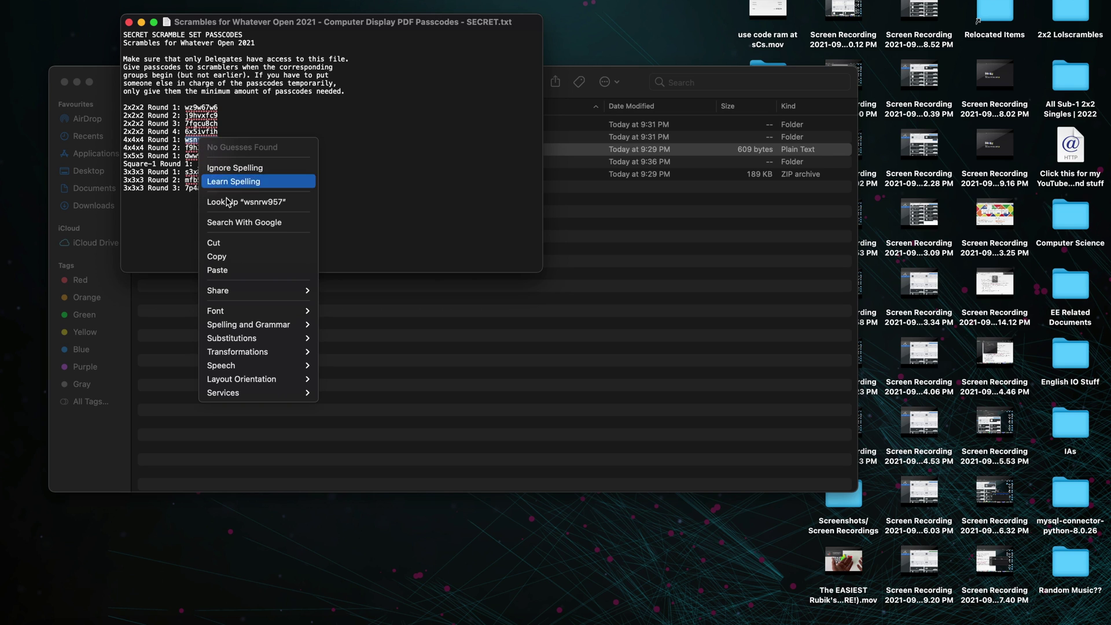
pyautogui.click(236, 255)
# Step: Paste the passcode into the PDF password prompt to unlock 4x4x4 Round 1.pdf
pyautogui.click(611, 82)
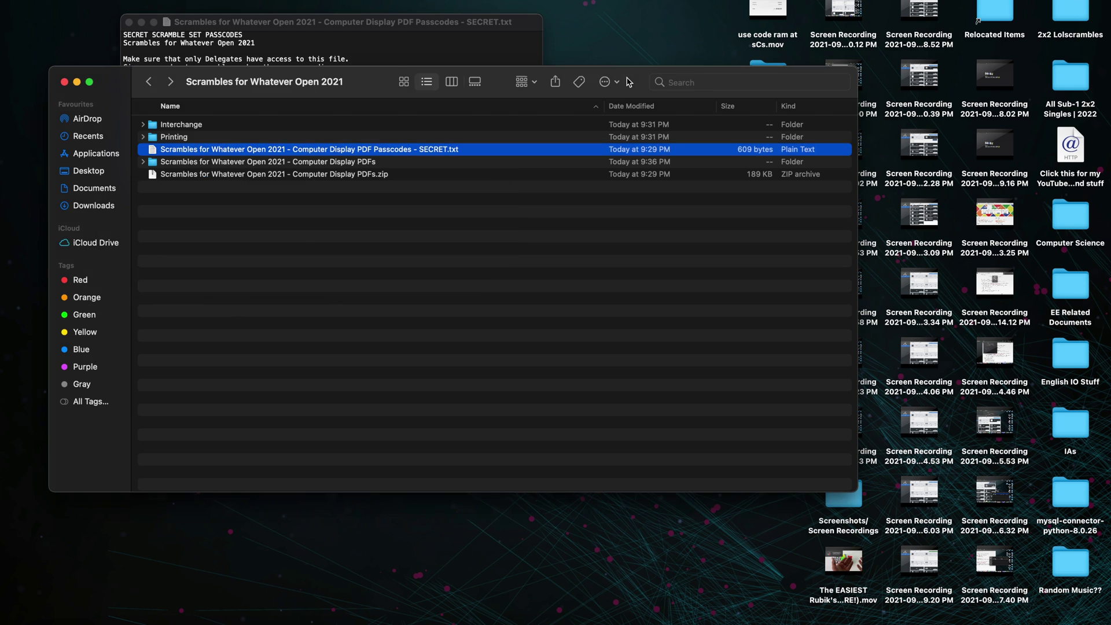
pyautogui.moveTo(636, 87); pyautogui.dragTo(482, 374)
pyautogui.click(561, 314)
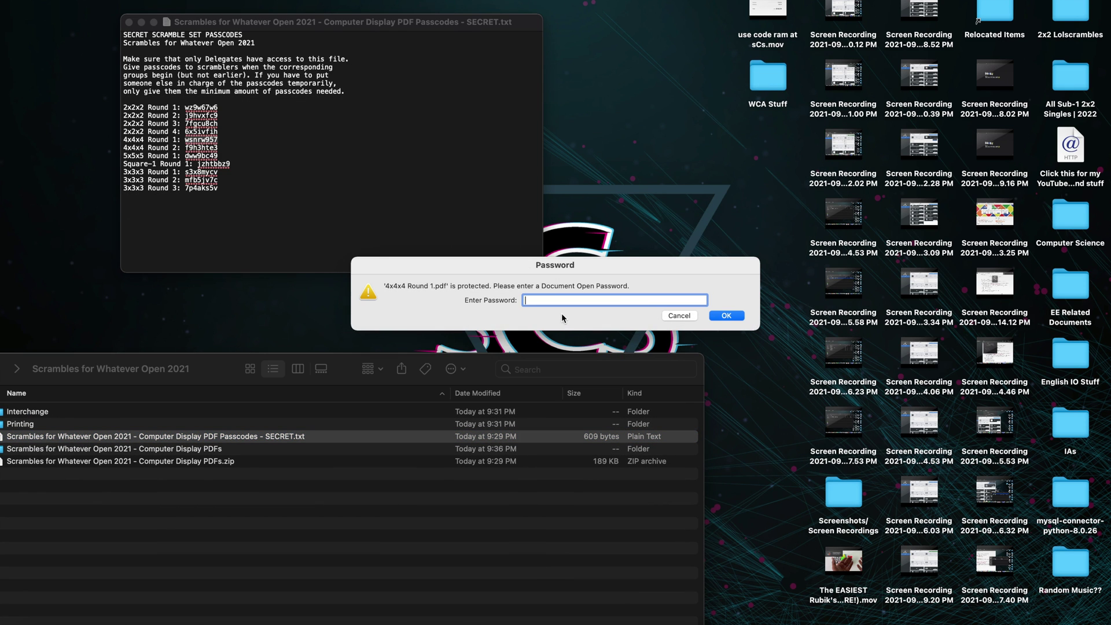
pyautogui.rightClick(554, 298)
pyautogui.click(567, 333)
pyautogui.press('Return')
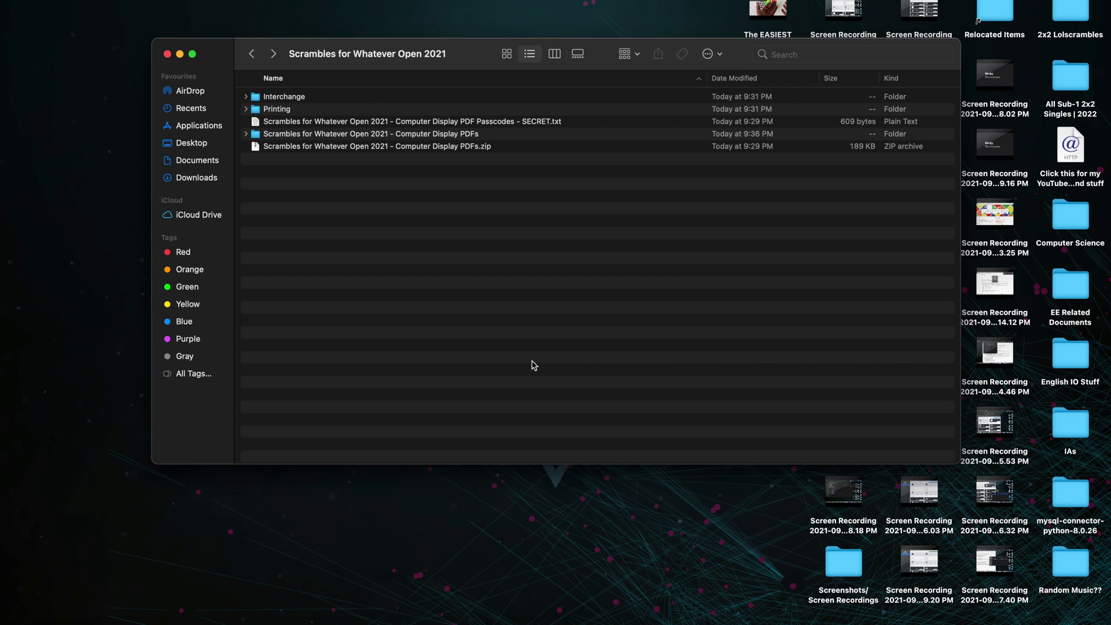
# Step: Go into Printing > Scramble Sets and open 4x4x4 Round 1.pdf in Acrobat
pyautogui.doubleClick(373, 109)
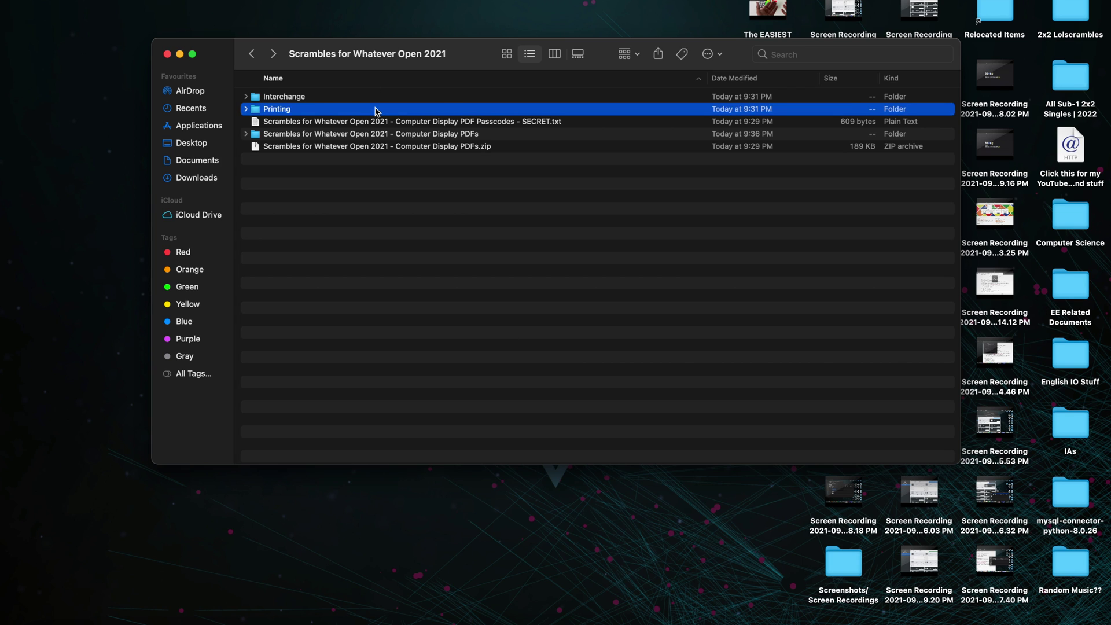
pyautogui.click(335, 98)
pyautogui.doubleClick(335, 97)
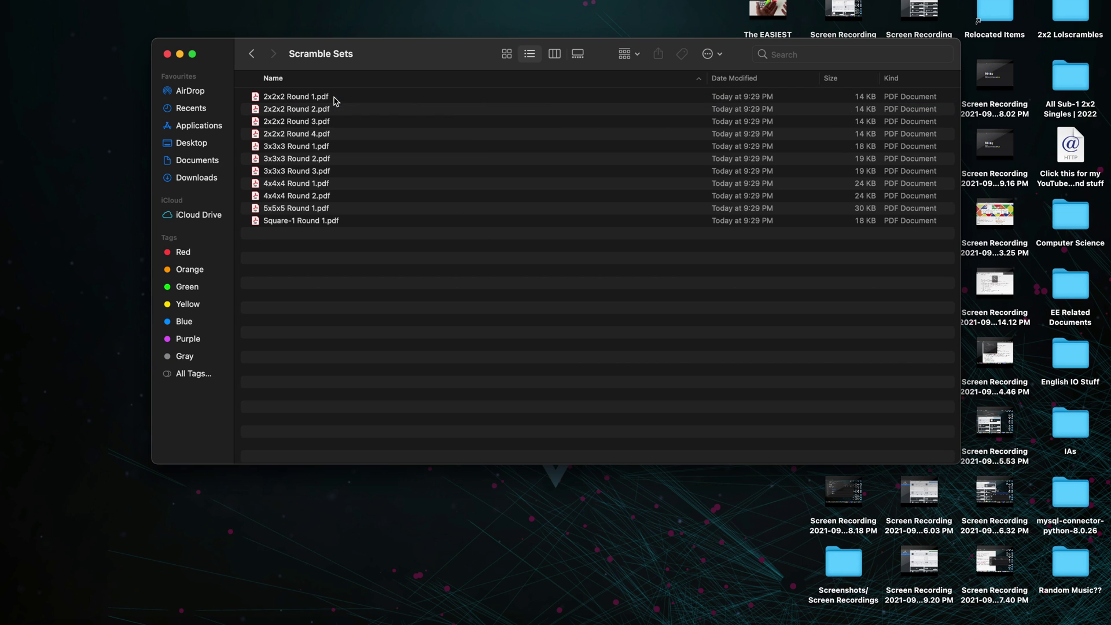
pyautogui.doubleClick(309, 184)
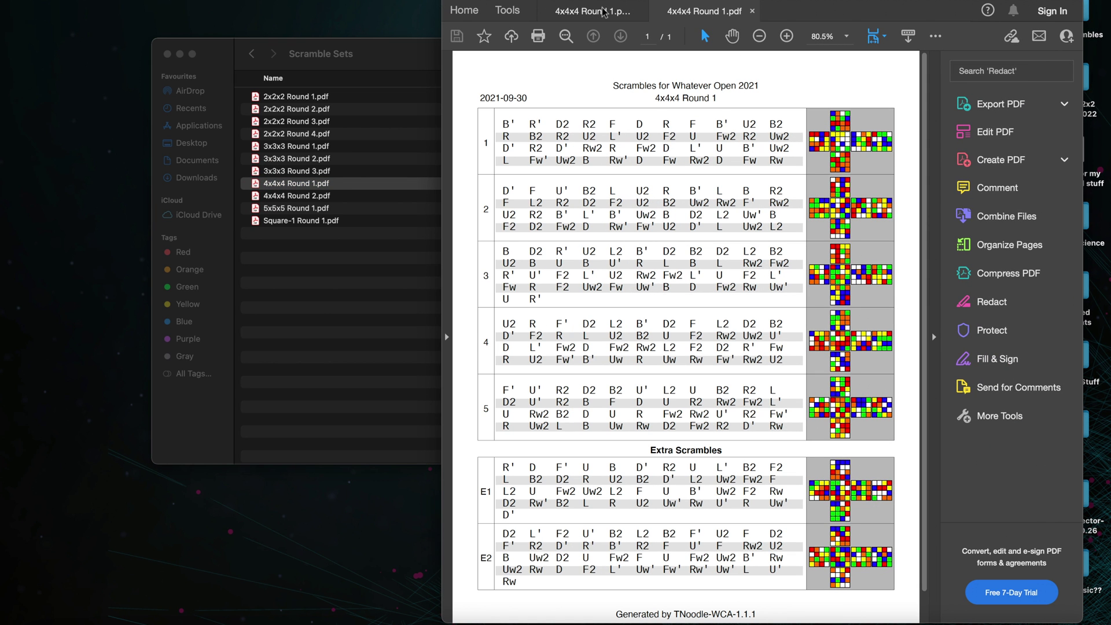
# Step: Switch back to the first 4x4x4 Round 1.pdf tab in Acrobat Reader
pyautogui.click(615, 14)
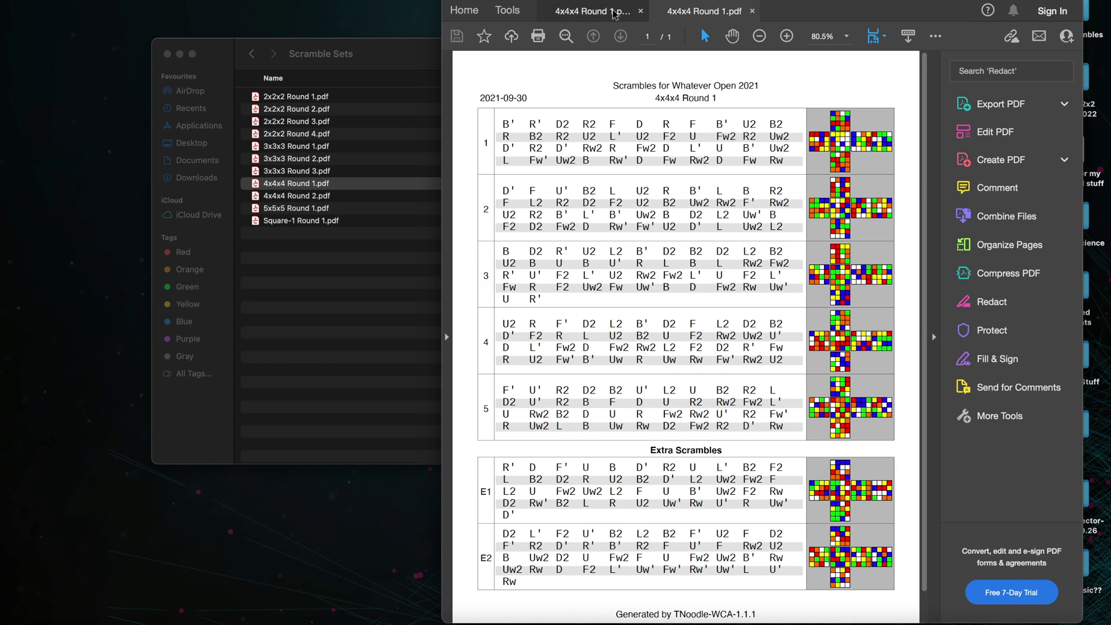